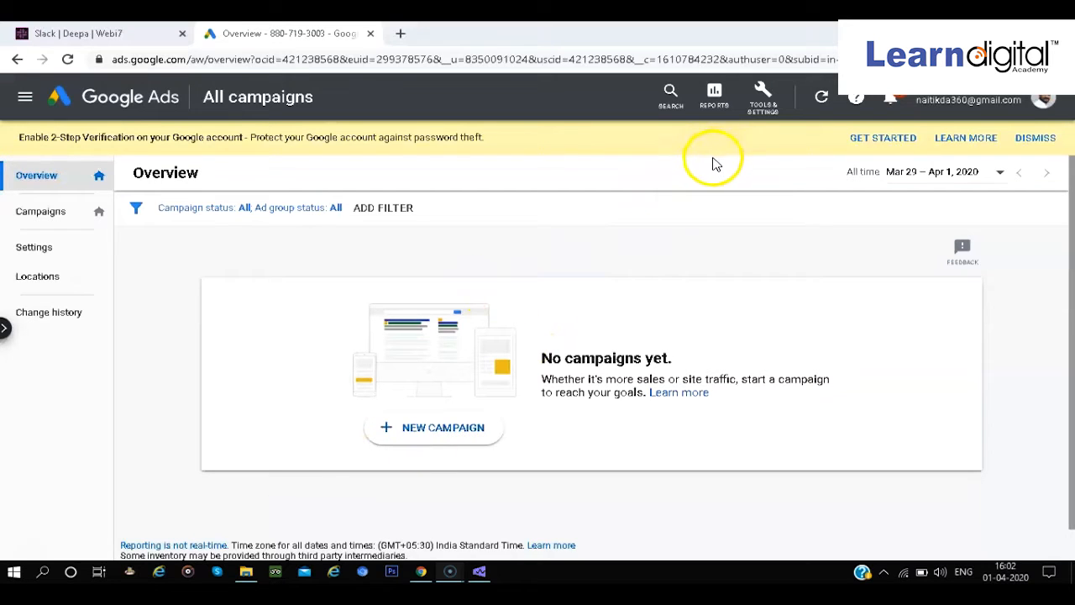
Start a new conversion action in the account's conversion tracking and choose Website as the kind of conversion to track
left_click(760, 108)
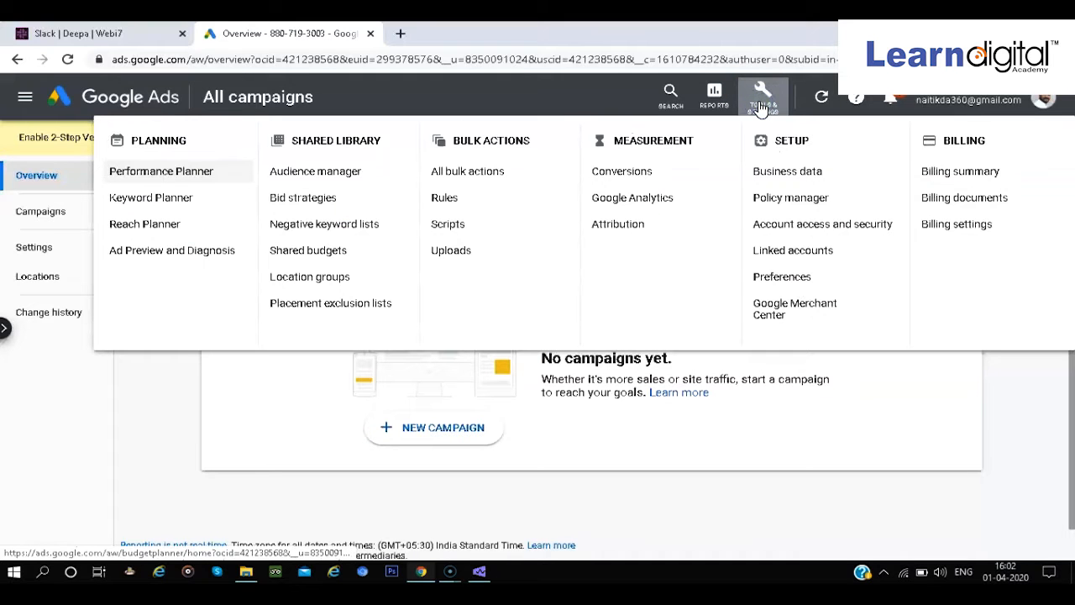
left_click(632, 174)
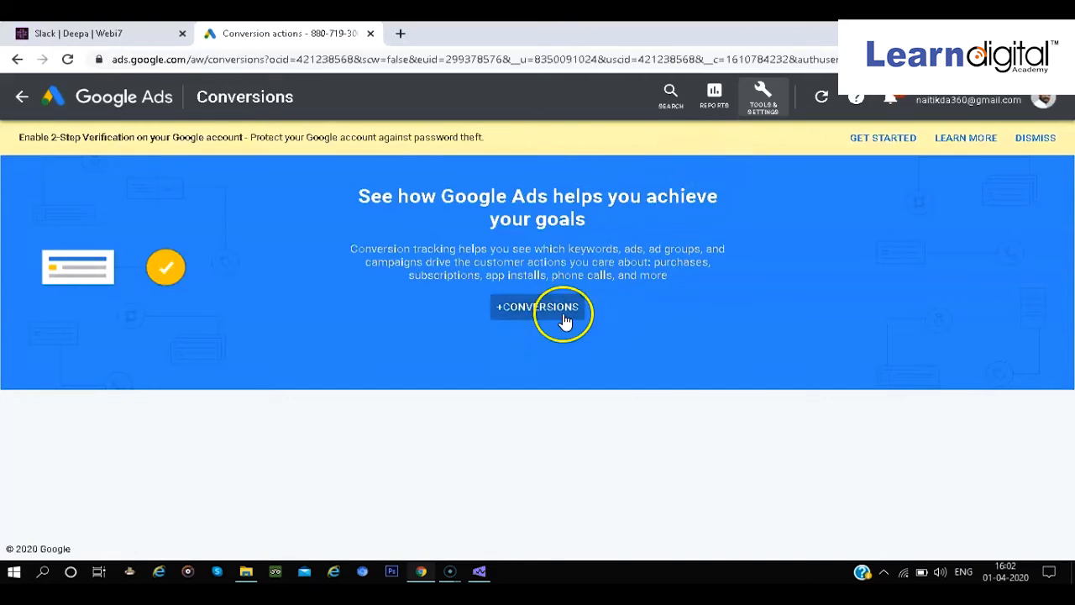
left_click(527, 313)
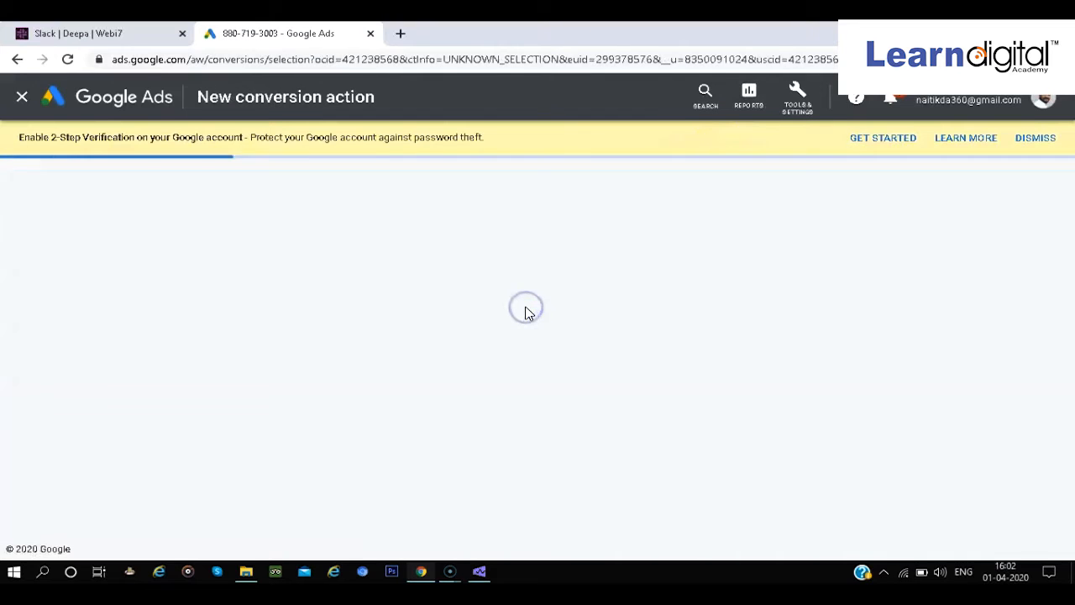
mouse_move(245, 388)
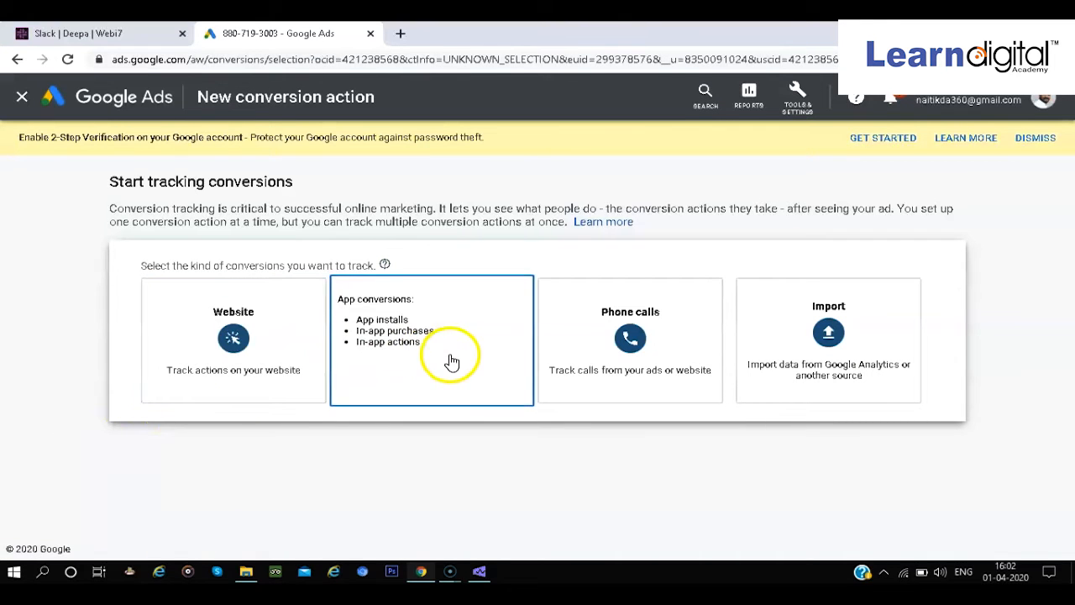
mouse_move(742, 349)
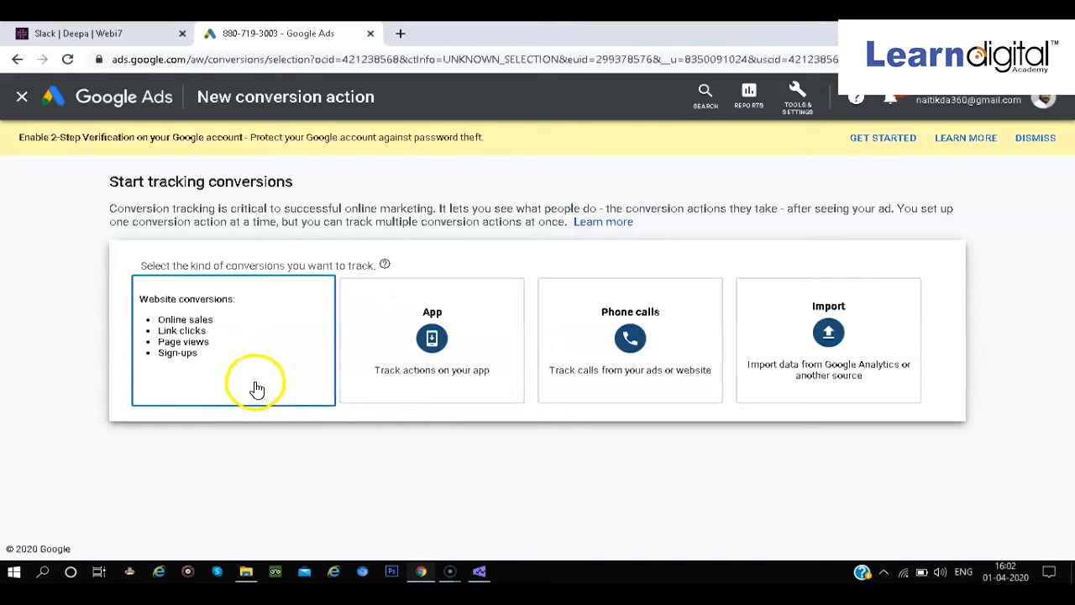
mouse_move(396, 360)
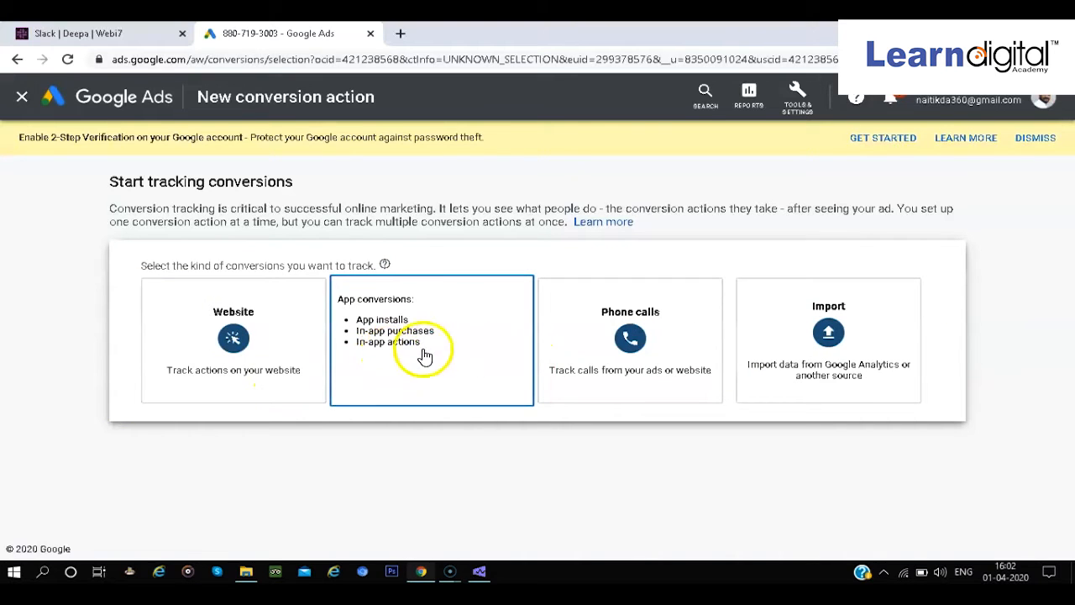
mouse_move(571, 352)
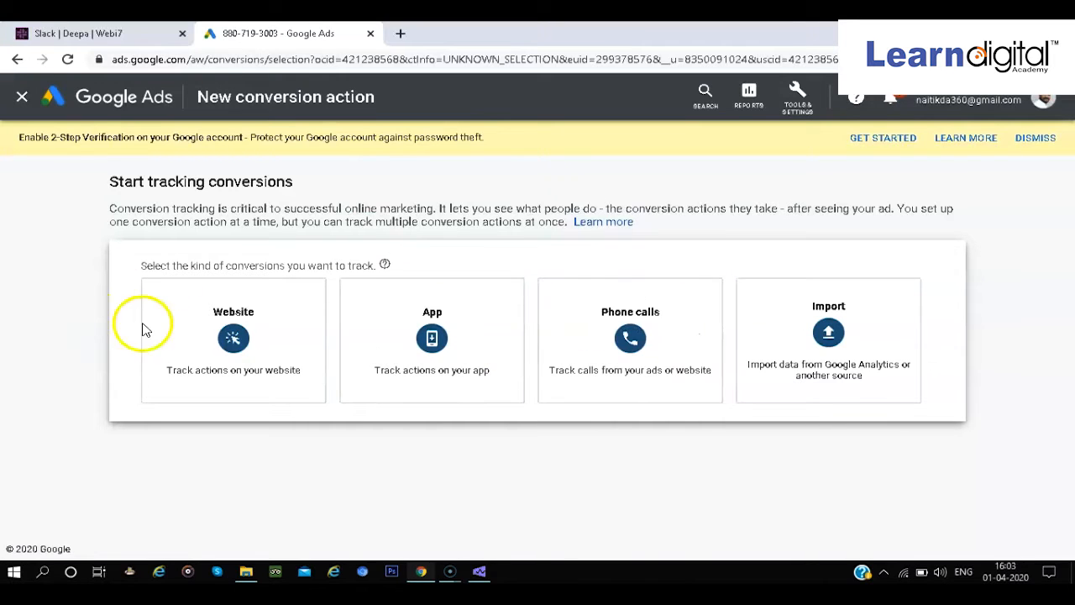
left_click(239, 335)
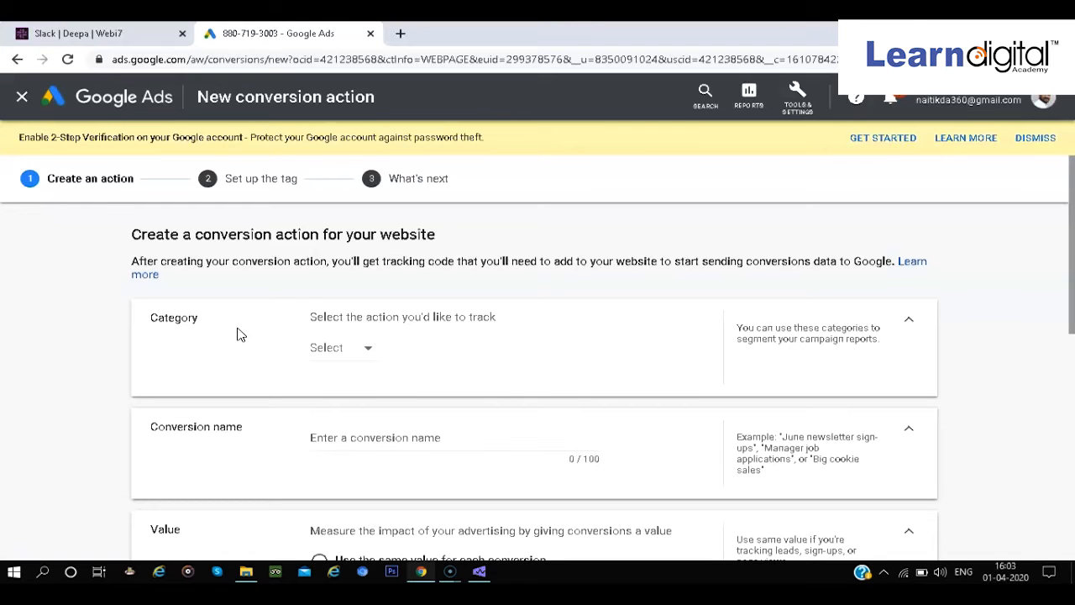
Set the category of the website conversion action to Purchase
scroll(532, 377, "down", 1)
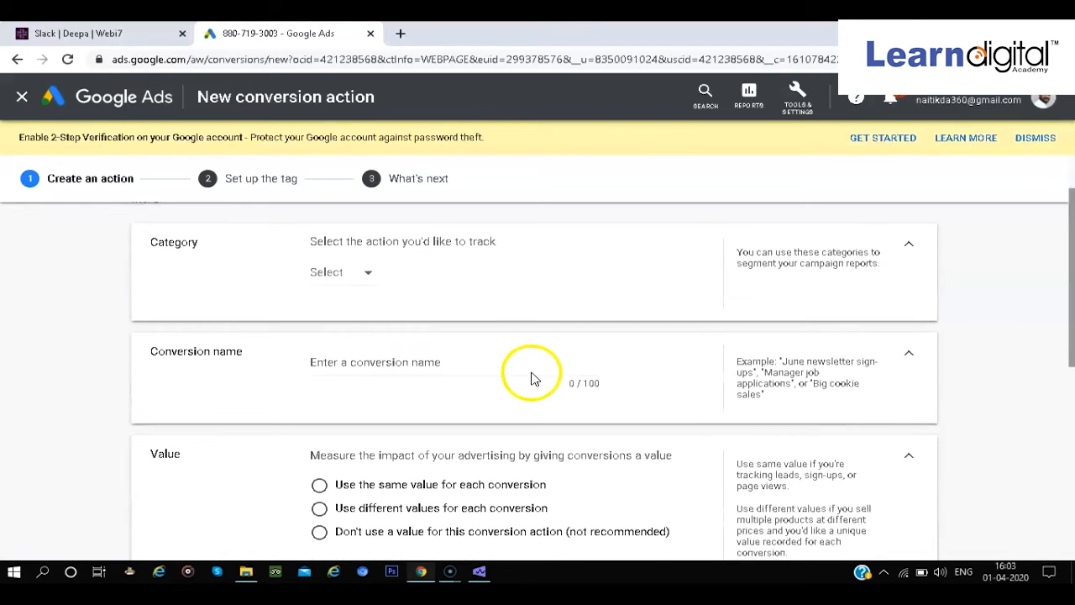
left_click(331, 275)
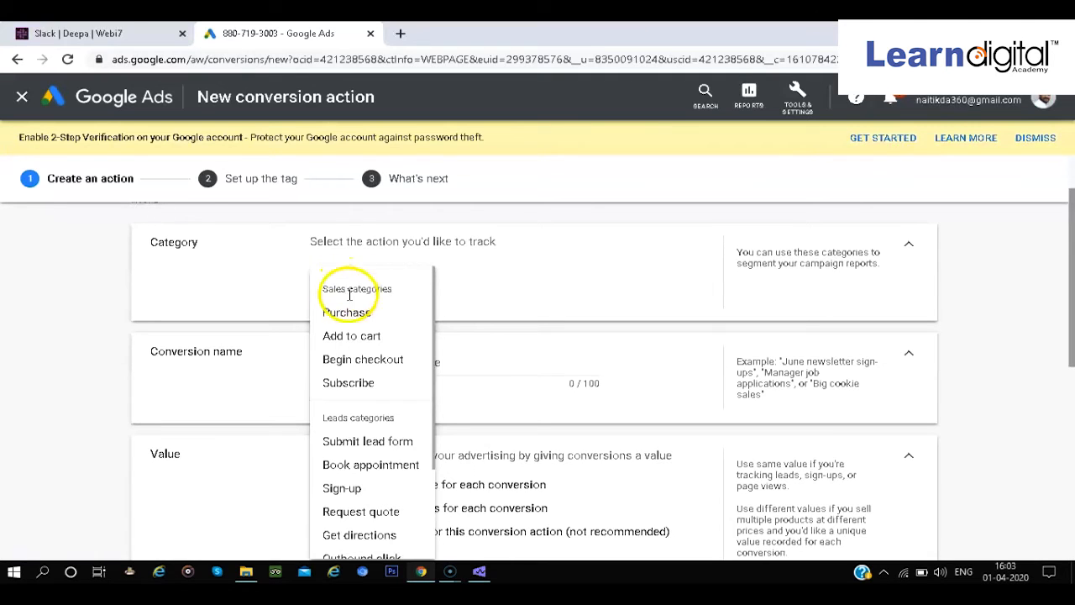
left_click(345, 313)
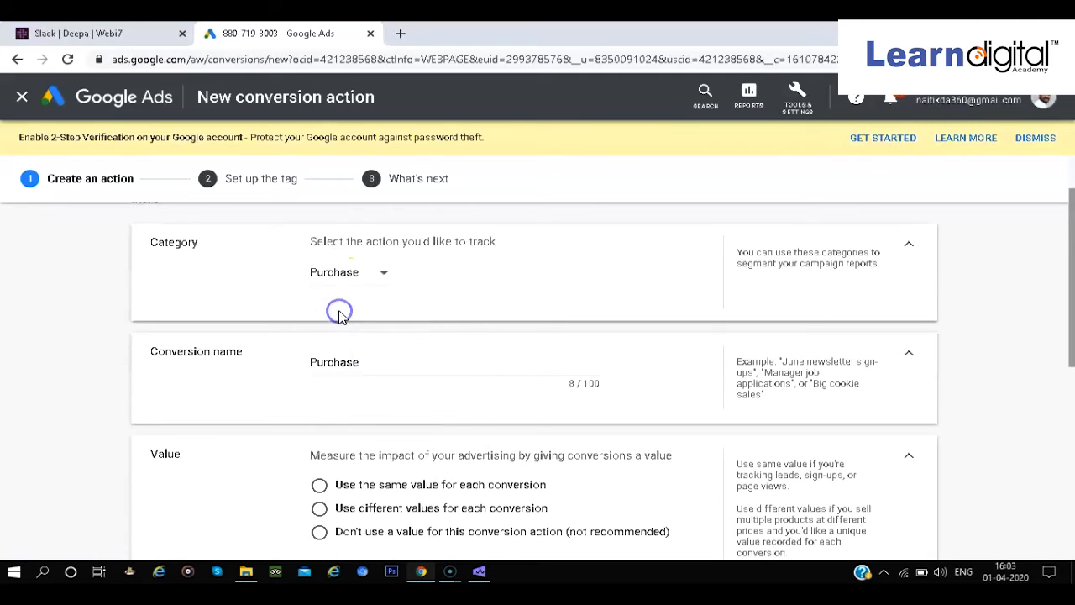
left_click(388, 272)
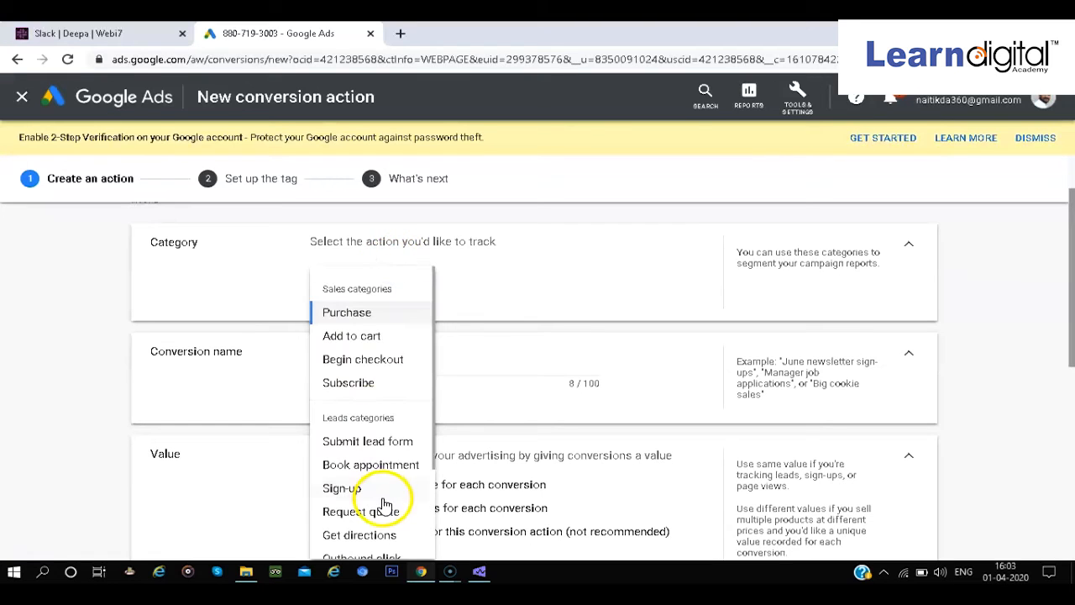
left_click(470, 296)
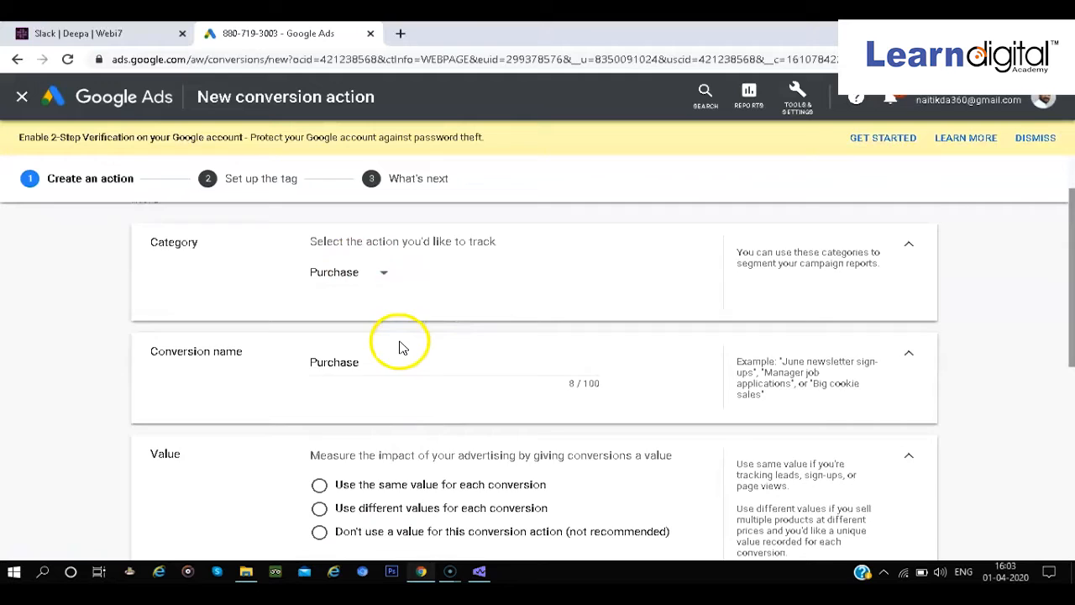
Name the conversion action "Purchase-amazon"
scroll(401, 345, "down", 1)
left_click(387, 340)
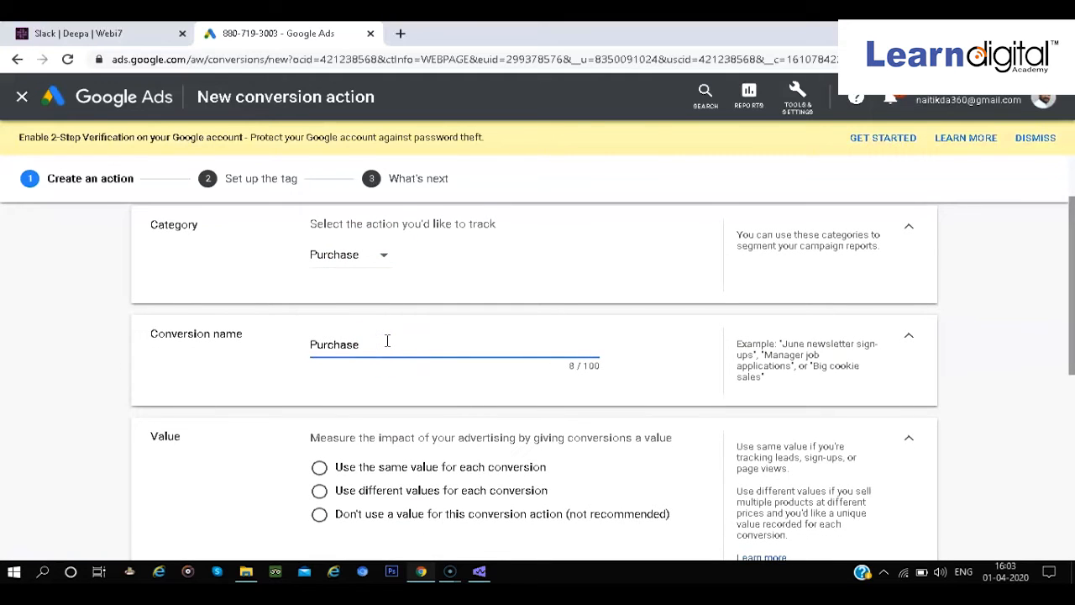
type("-amazon")
left_click(429, 343)
left_click(365, 378)
Use the same value for each conversion and set it to 15 Indian Rupees
scroll(456, 367, "down", 2)
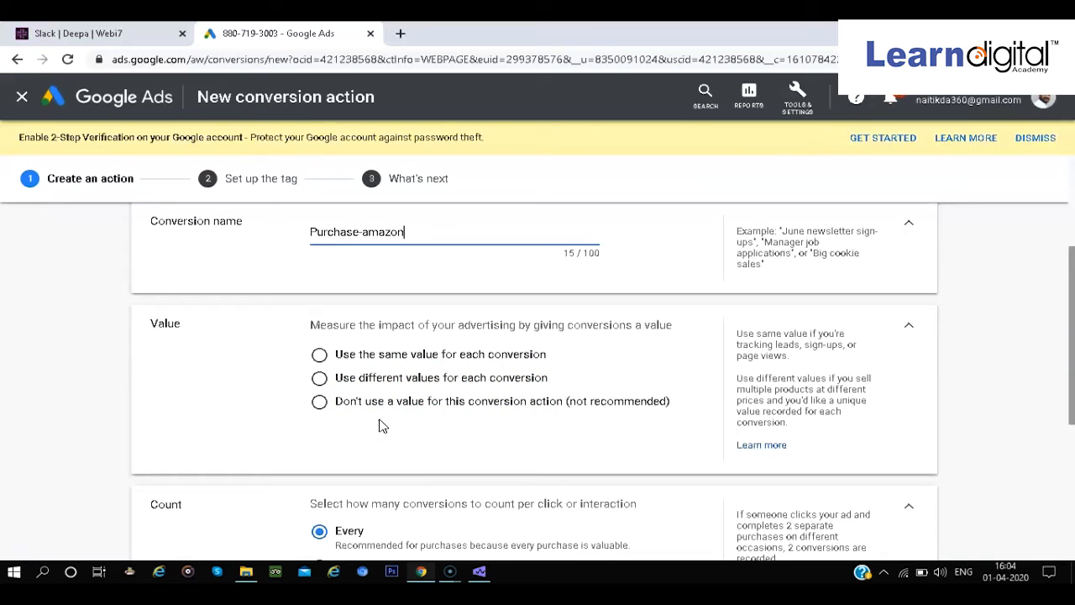
left_click(391, 361)
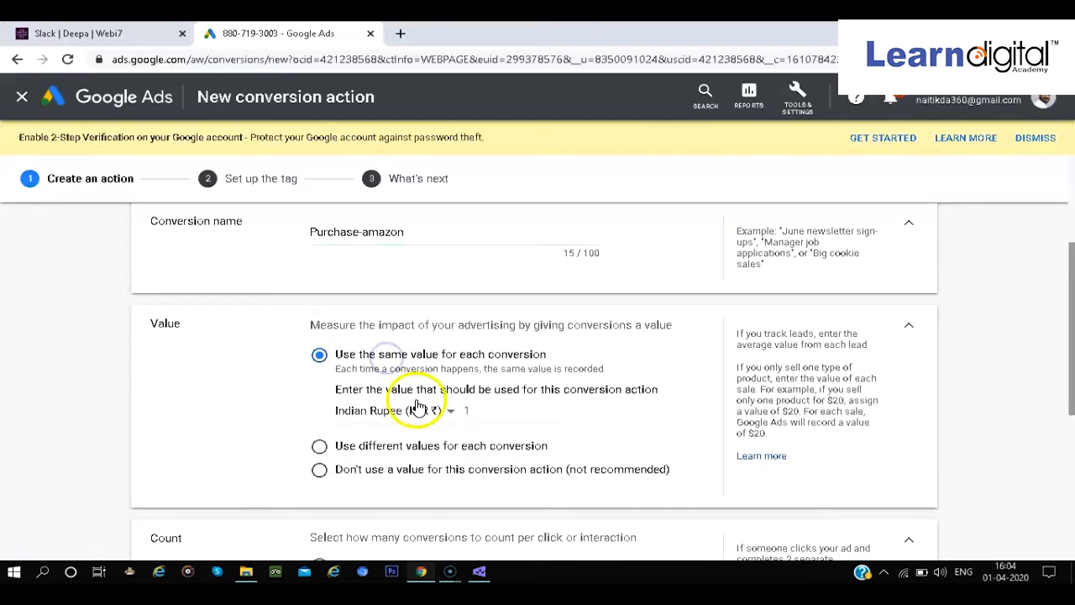
left_click(468, 411)
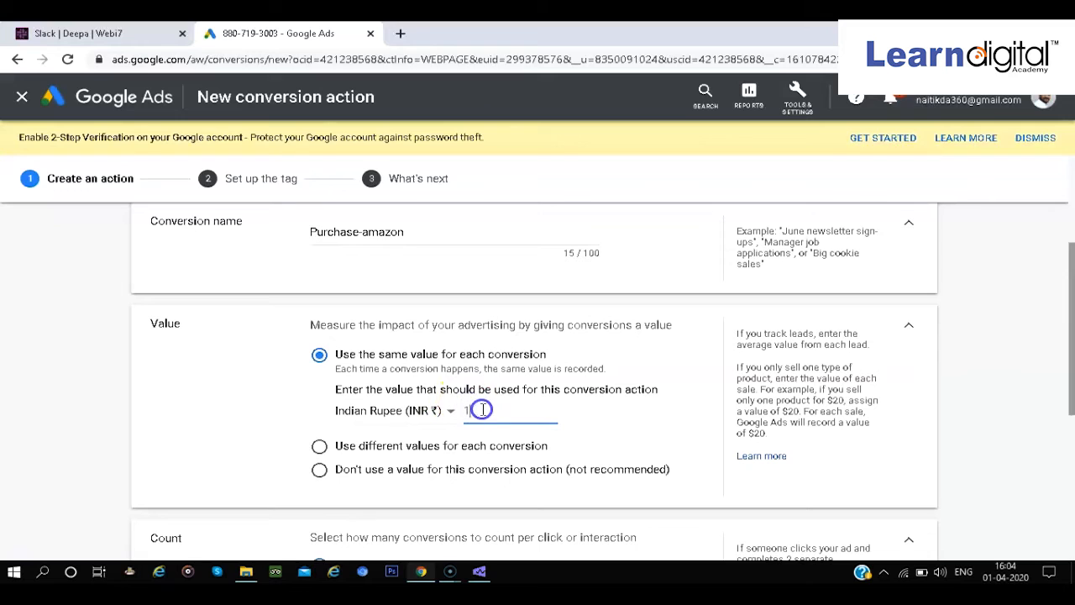
key("BackSpace")
type("15")
left_click(252, 392)
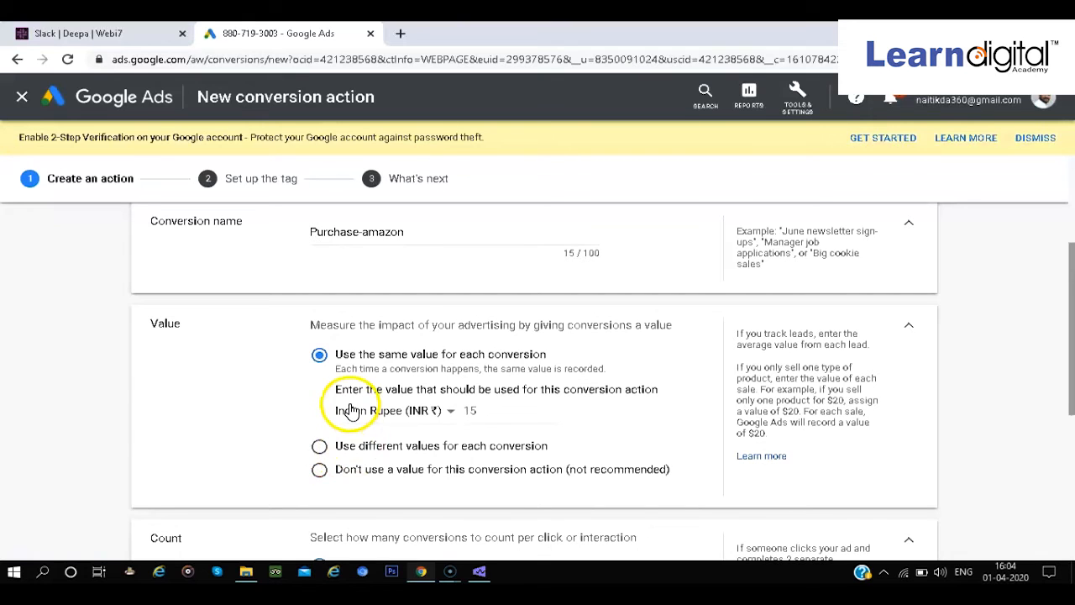
left_click(492, 410)
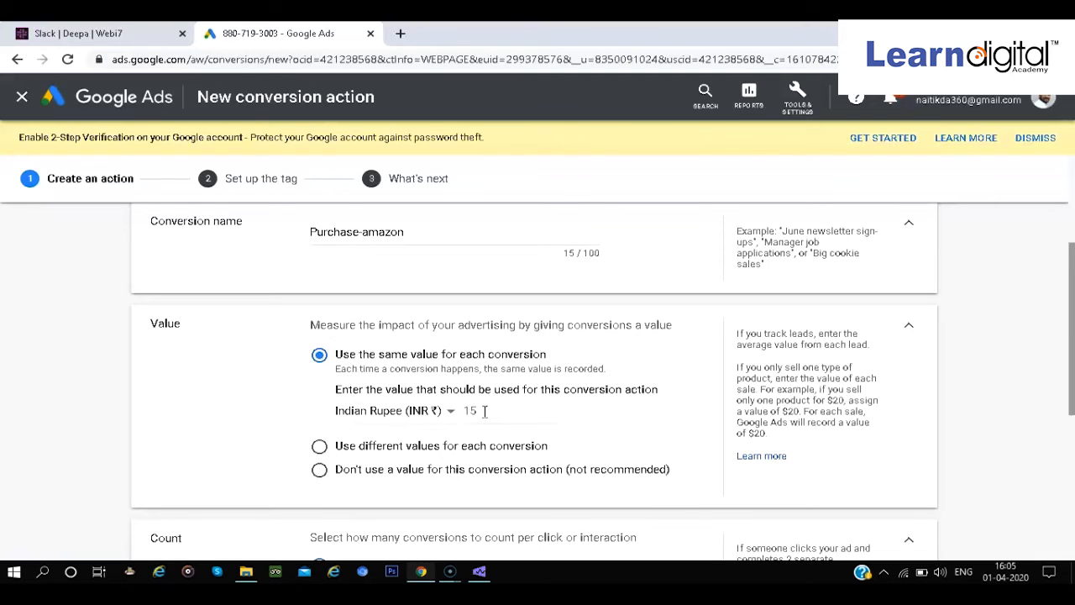
left_click(485, 410)
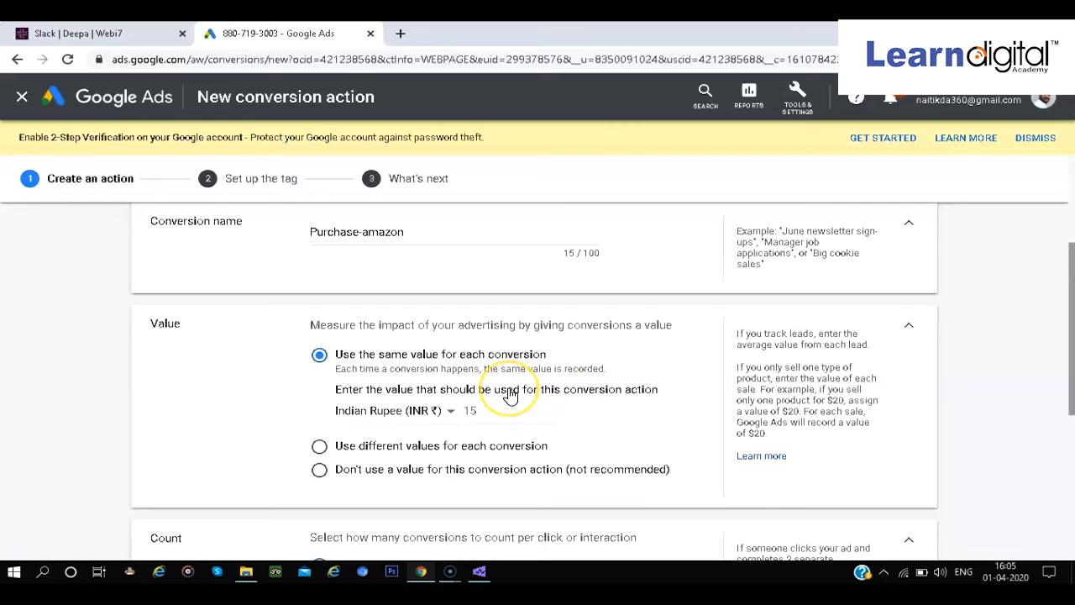
Examine the options for how many conversions to count, and expand the conversion window setting to read it
scroll(510, 395, "down", 3)
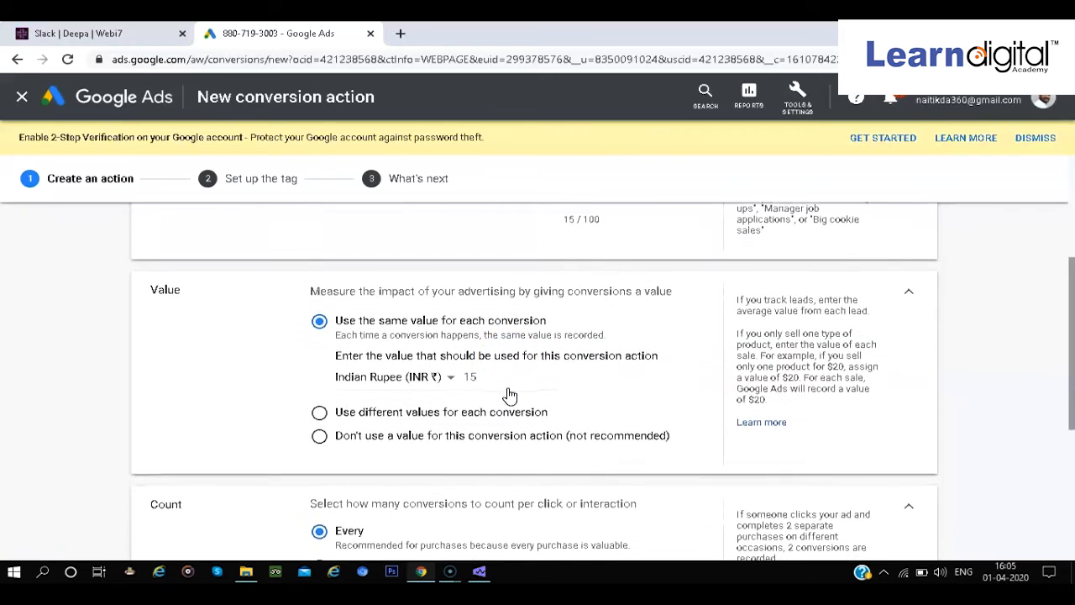
scroll(510, 395, "down", 2)
left_click(432, 444)
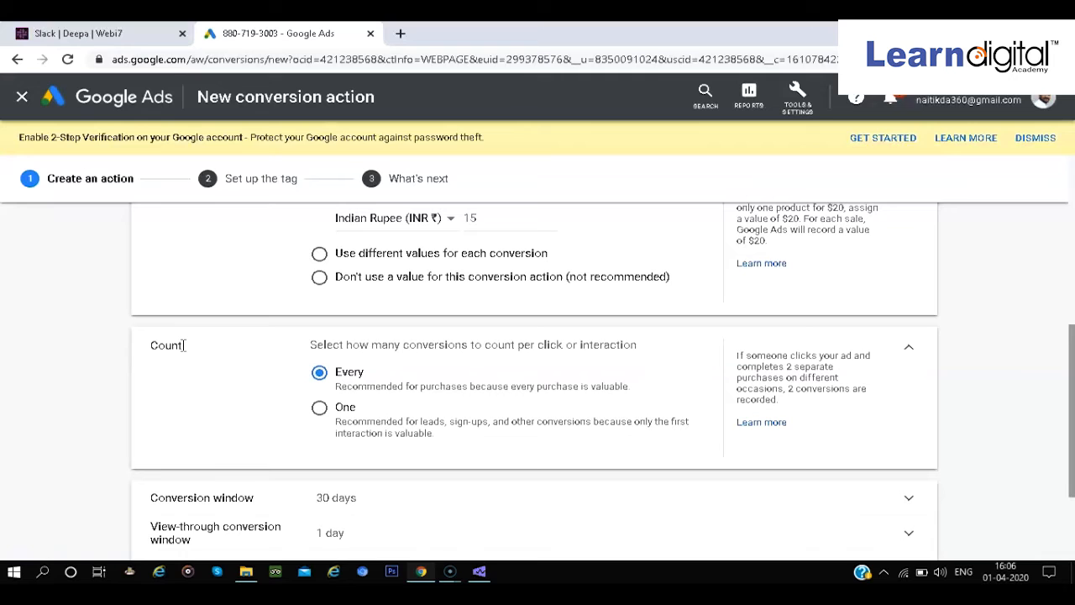
left_click(304, 337)
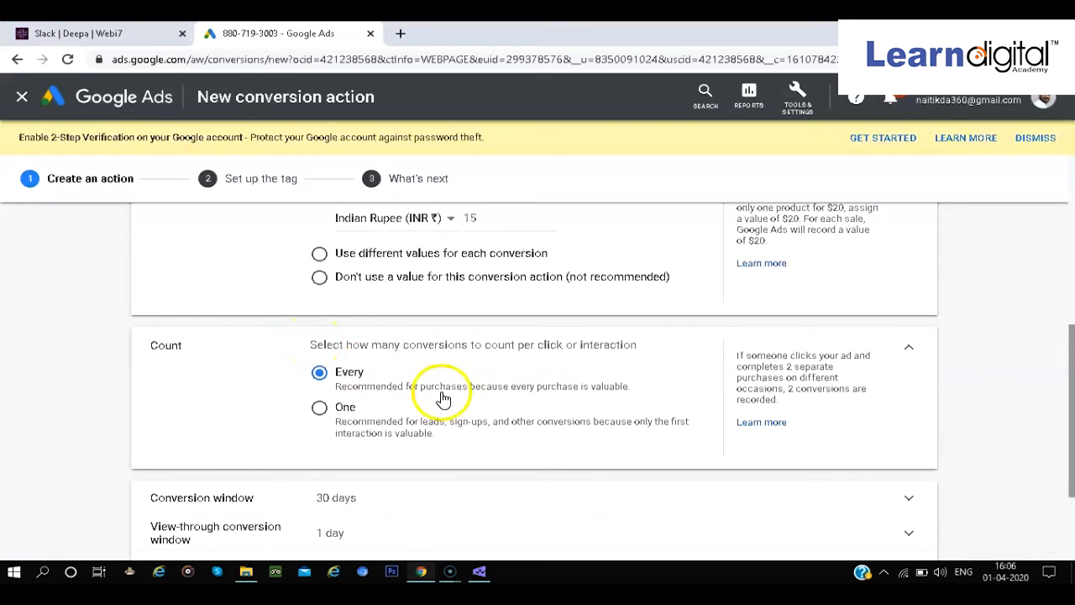
scroll(425, 452, "down", 3)
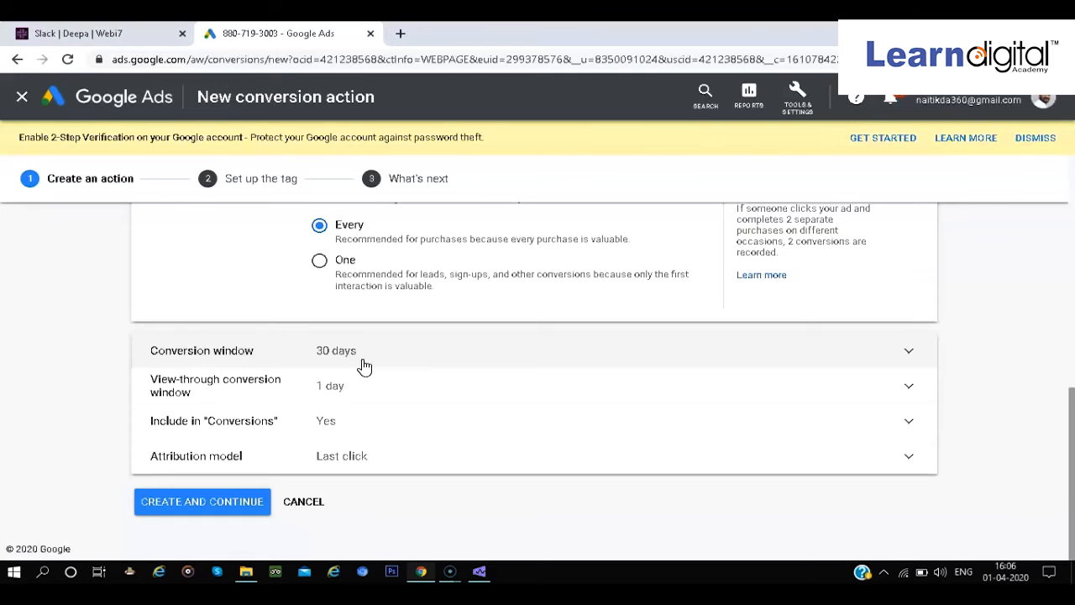
left_click(364, 367)
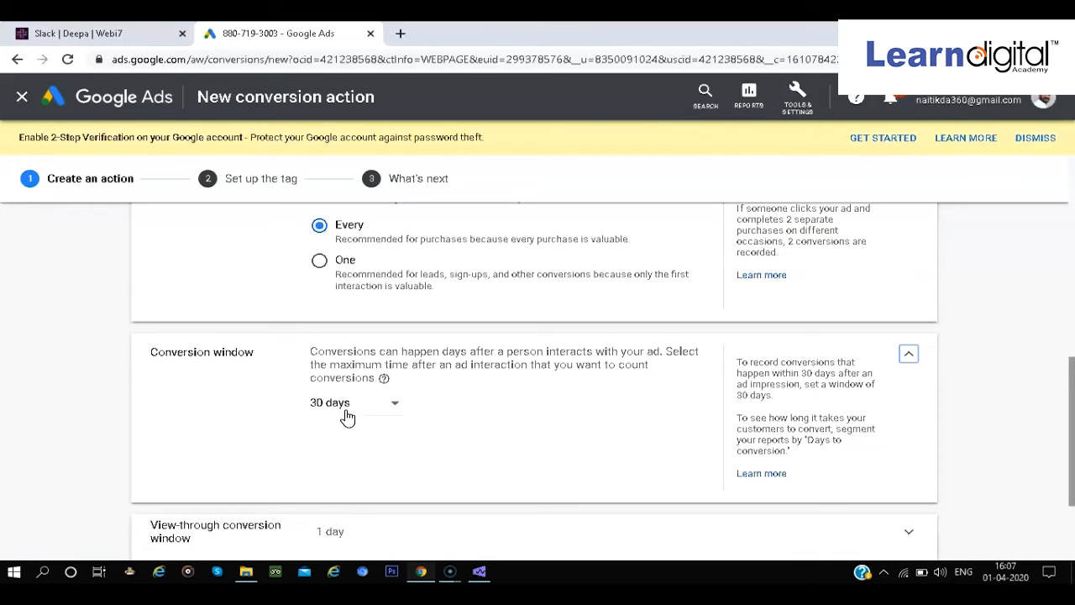
scroll(424, 429, "down", 2)
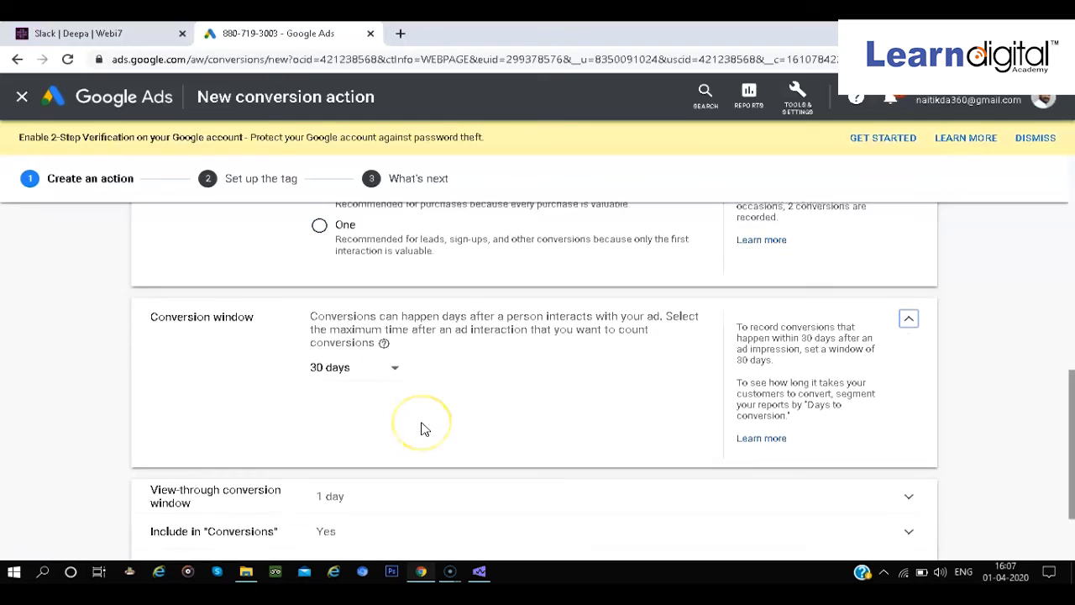
scroll(424, 429, "down", 2)
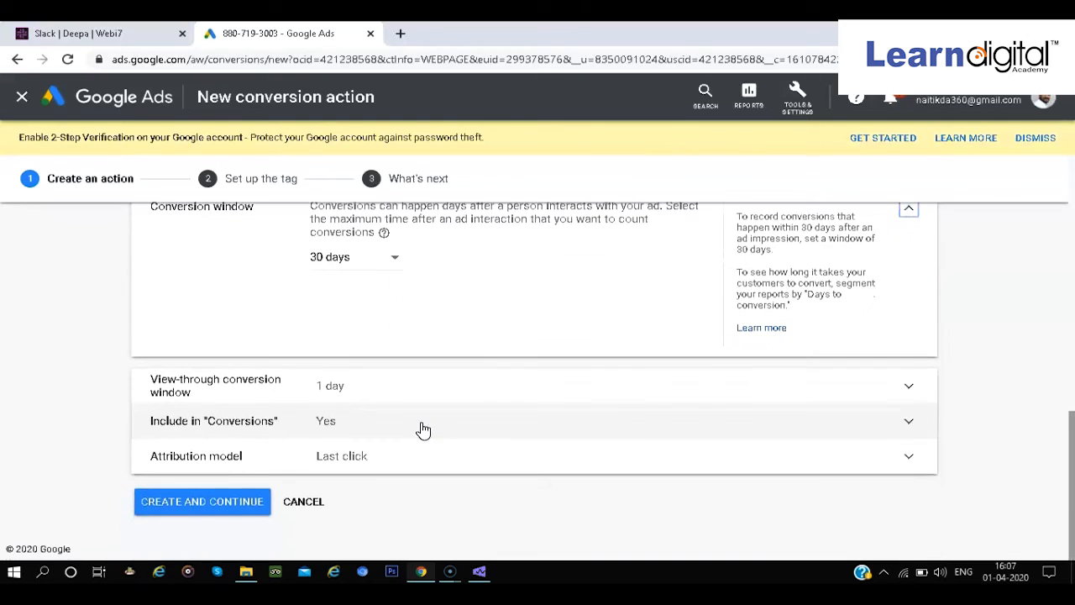
Expand the view-through conversion window, look through its available durations, and review the conversion action's settings from the category onward
left_click(461, 396)
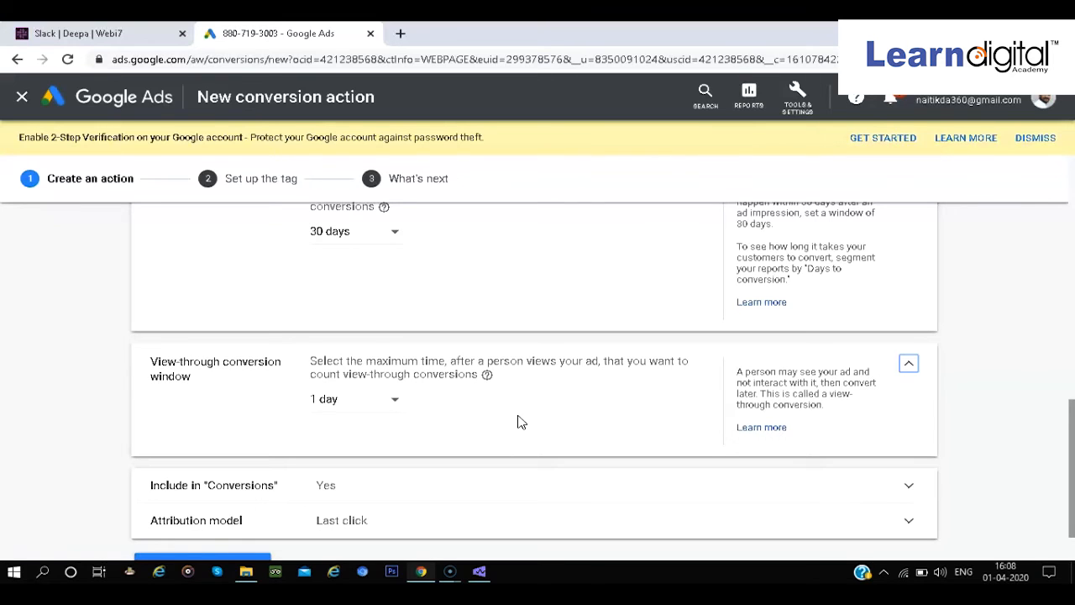
left_click(343, 400)
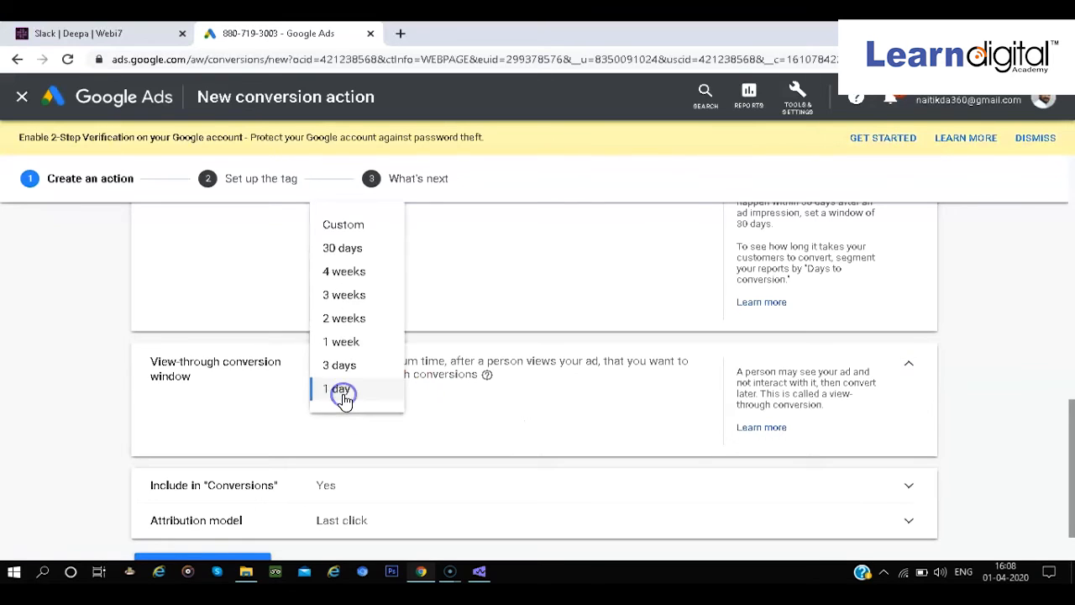
left_click(499, 420)
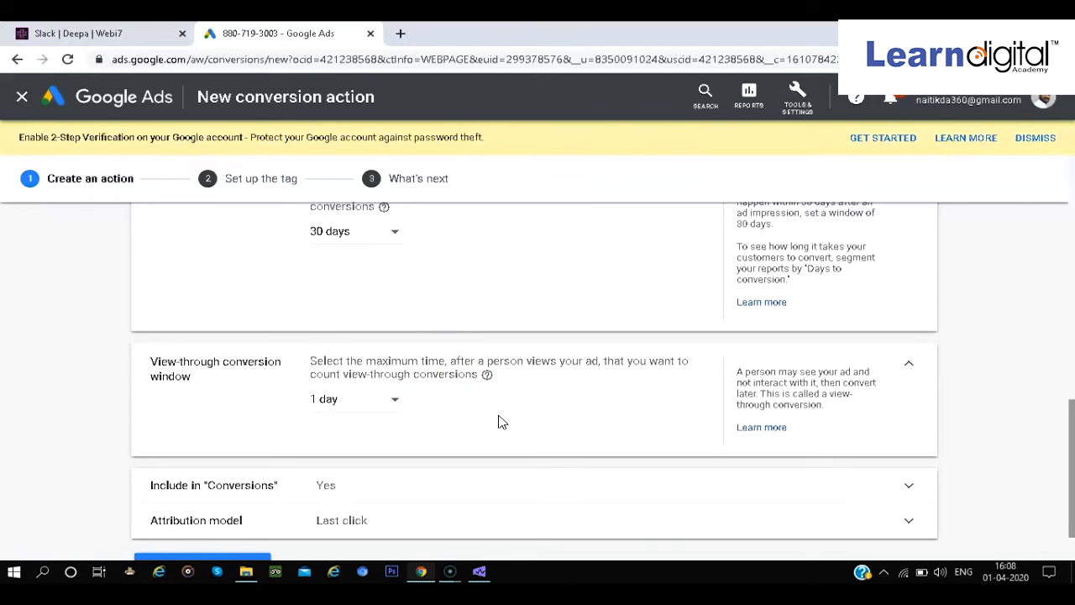
scroll(579, 314, "up", 3)
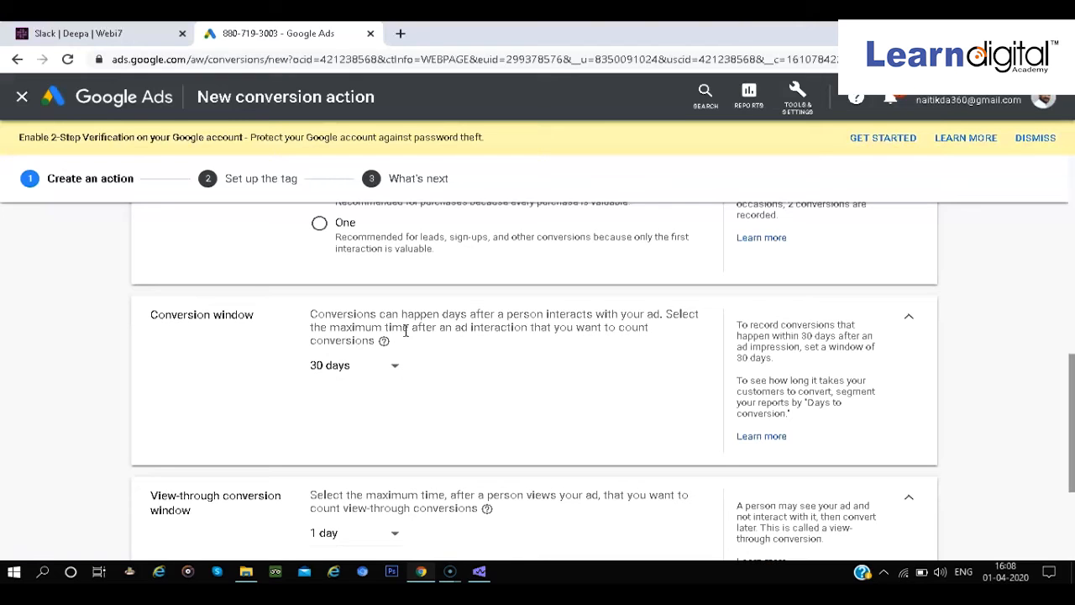
scroll(405, 331, "down", 2)
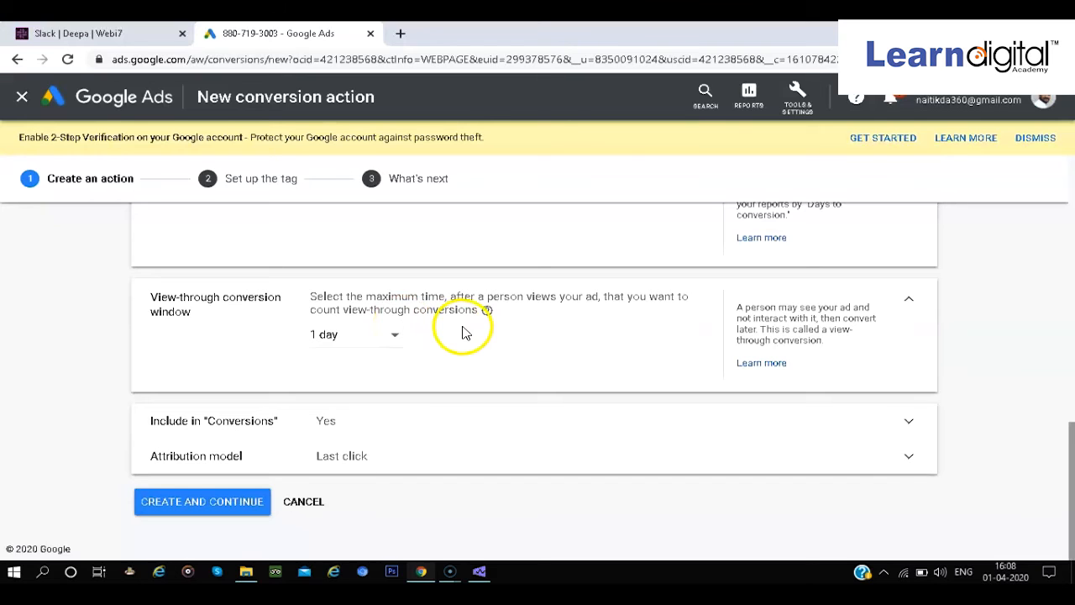
scroll(359, 351, "up", 1)
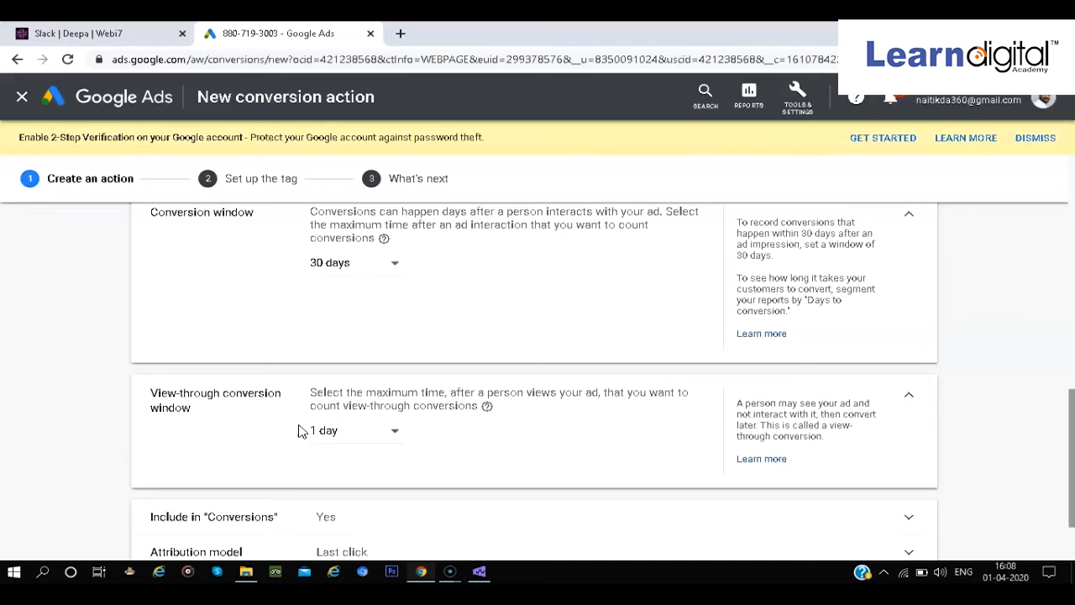
scroll(299, 431, "down", 2)
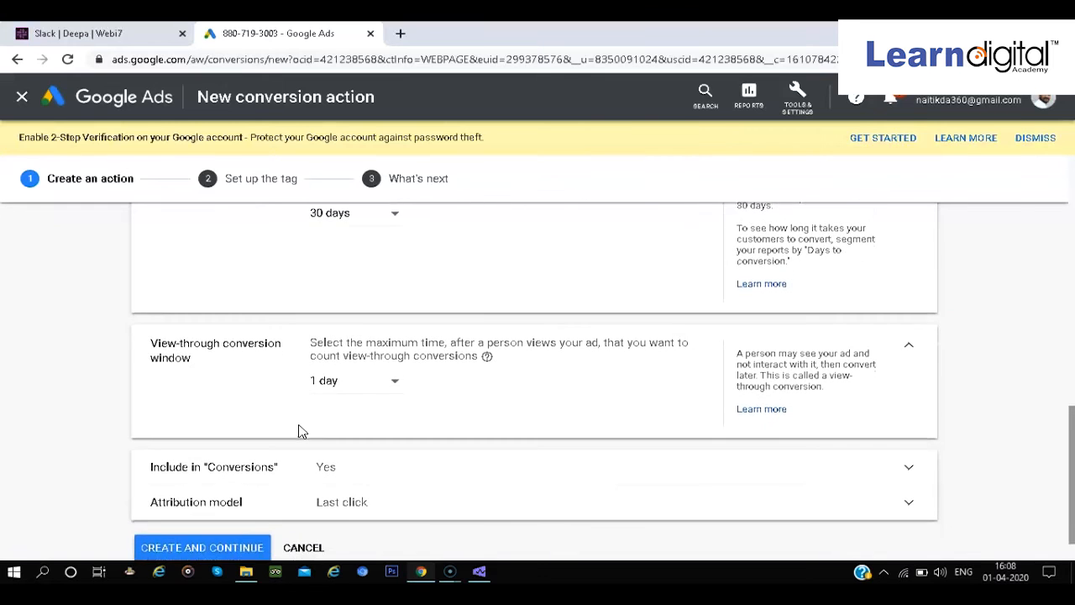
scroll(298, 431, "up", 5)
scroll(300, 432, "up", 2)
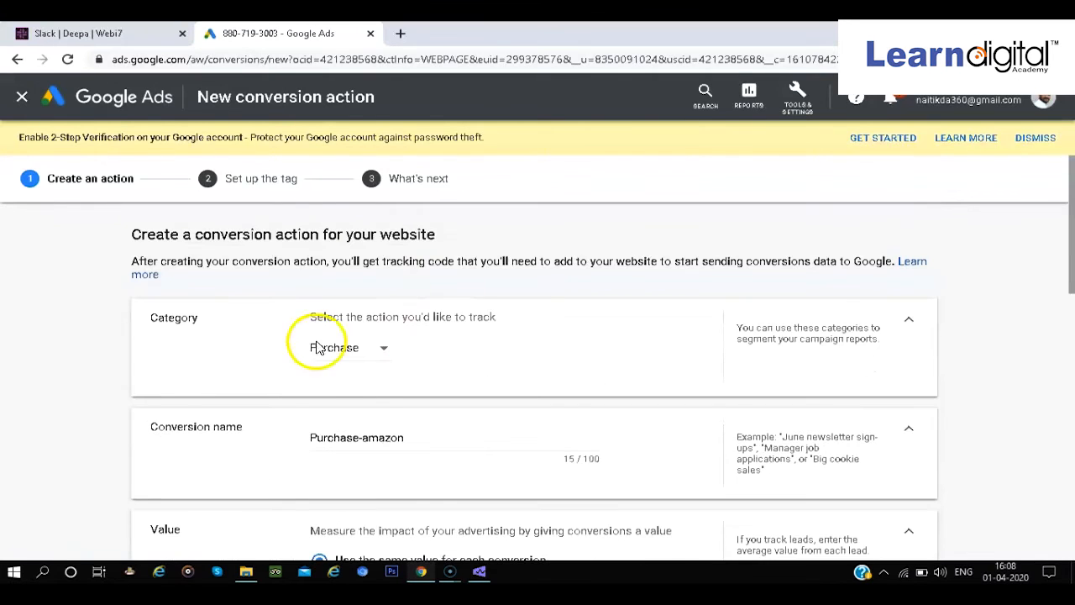
Create the Purchase-amazon conversion action with its current settings and choose to install the tag yourself
scroll(312, 348, "down", 4)
scroll(370, 384, "up", 5)
scroll(370, 385, "down", 10)
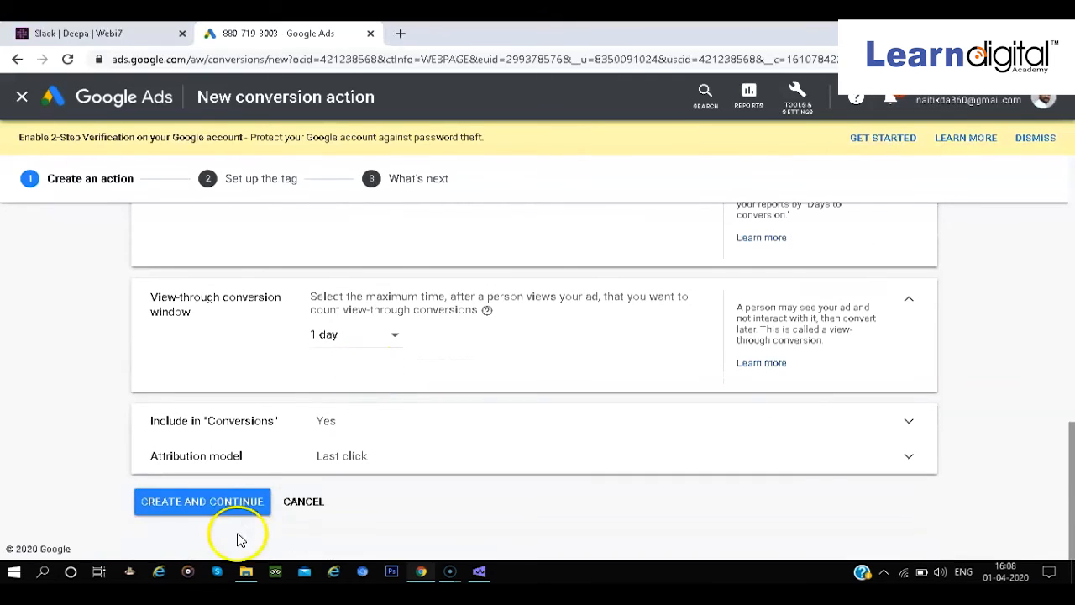
left_click(224, 509)
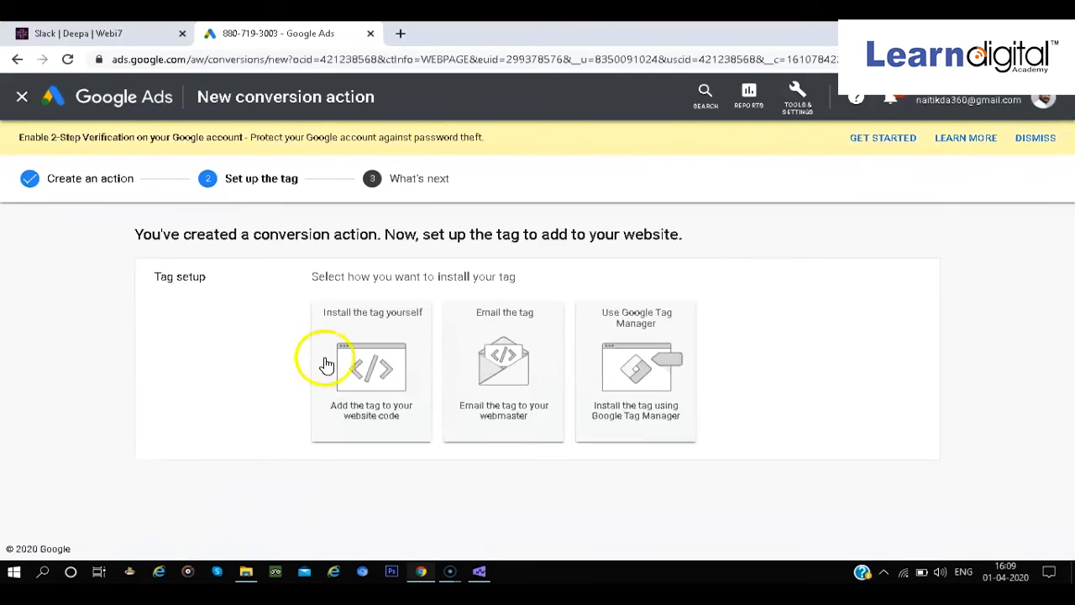
left_click(378, 387)
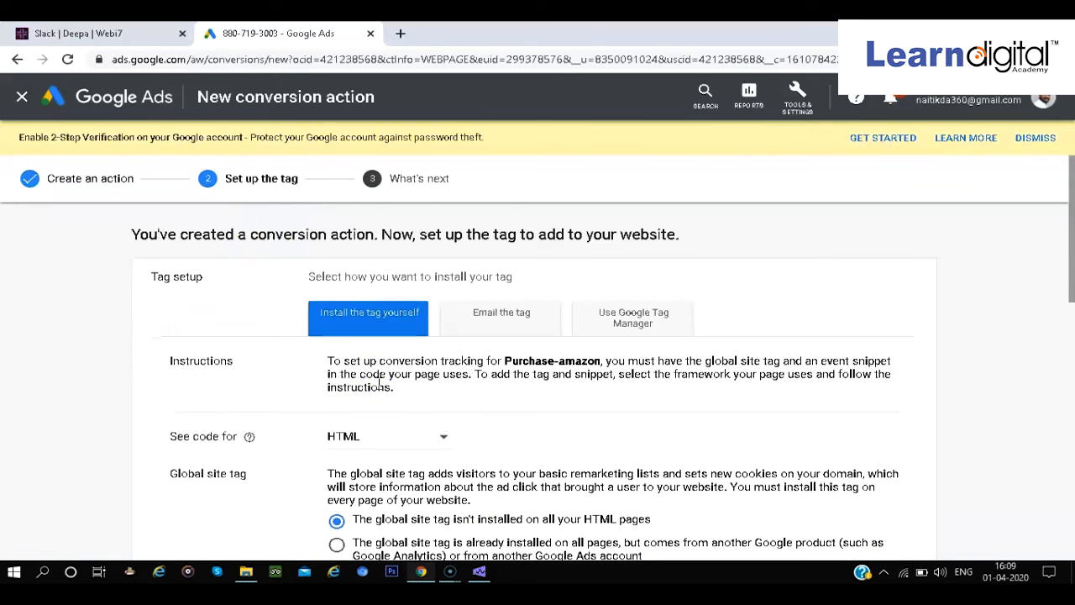
Examine the global site tag's installation options, its placement instructions and the HTML code to add to every page
scroll(411, 403, "down", 3)
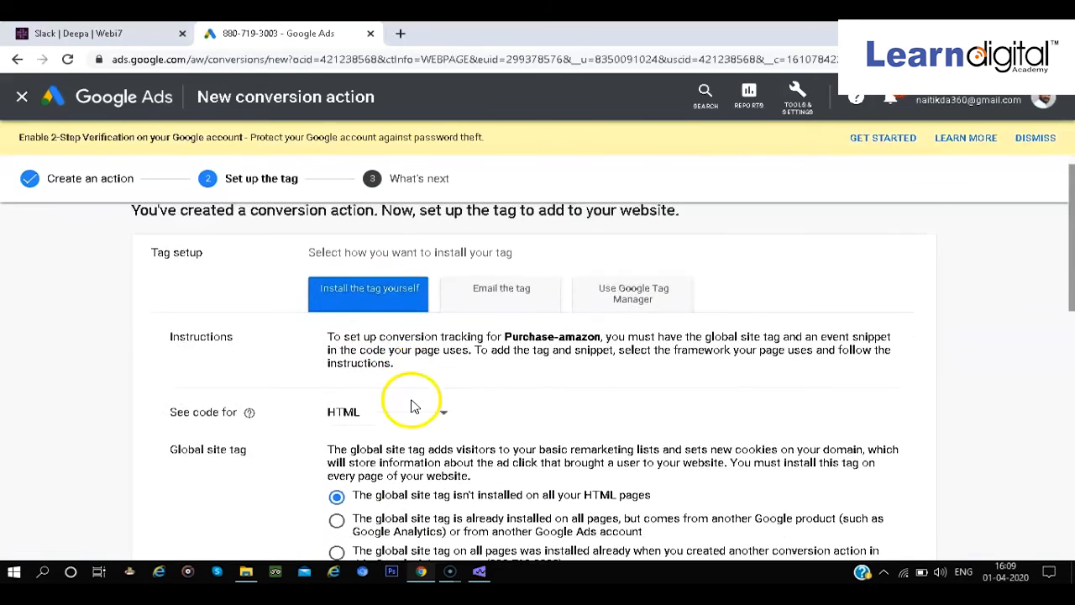
scroll(412, 407, "down", 1)
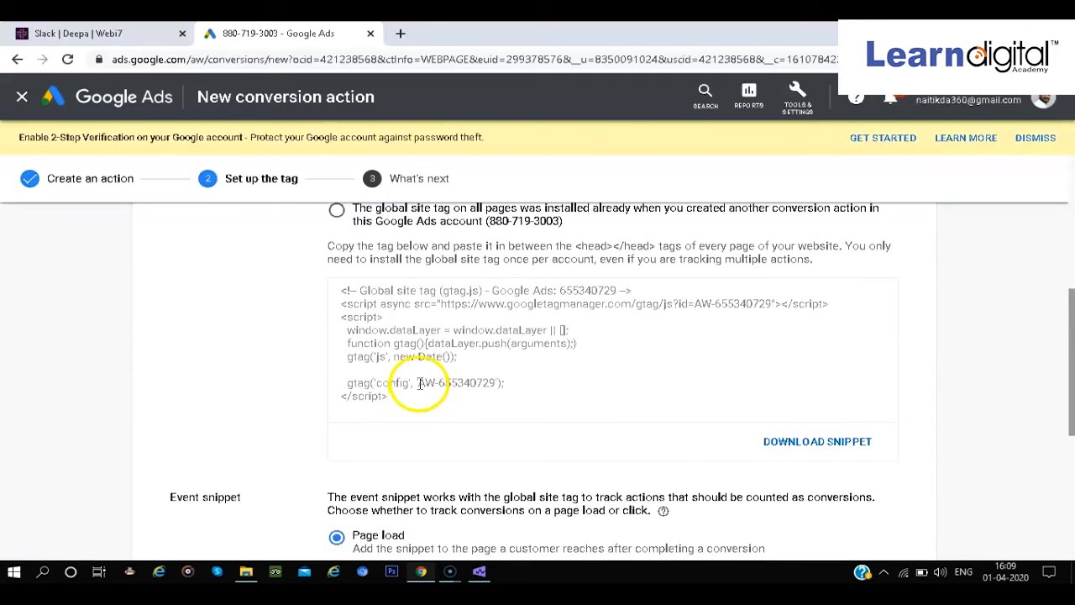
scroll(395, 212, "up", 2)
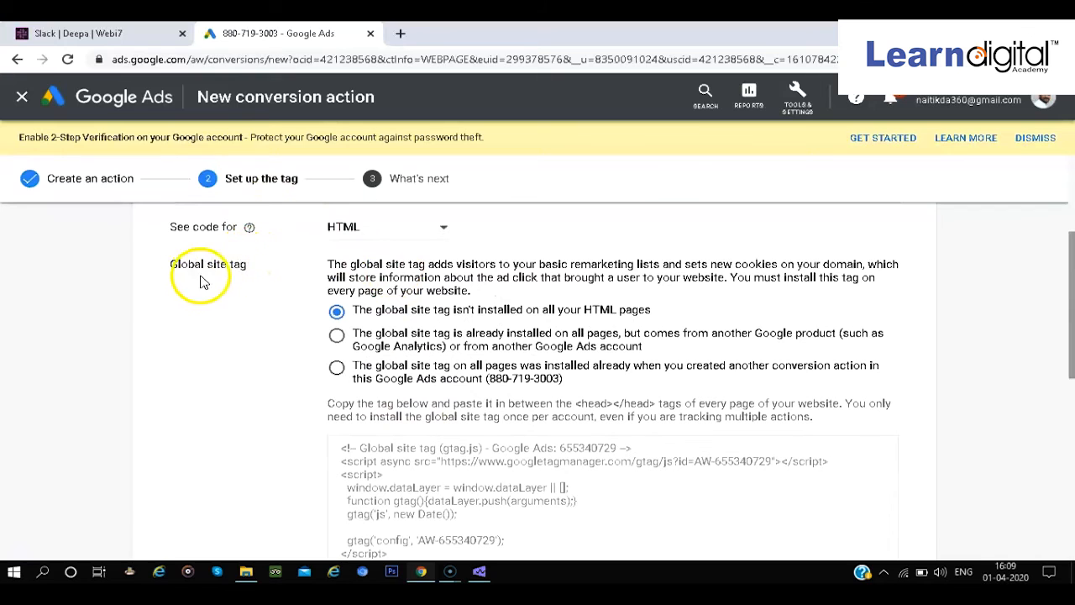
scroll(418, 345, "down", 2)
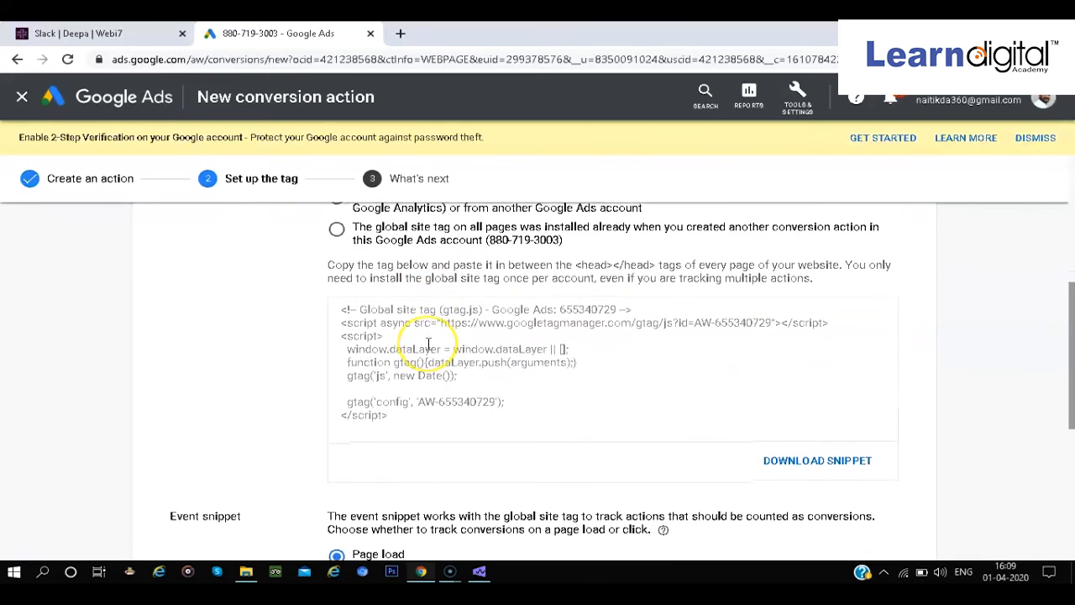
scroll(428, 343, "up", 2)
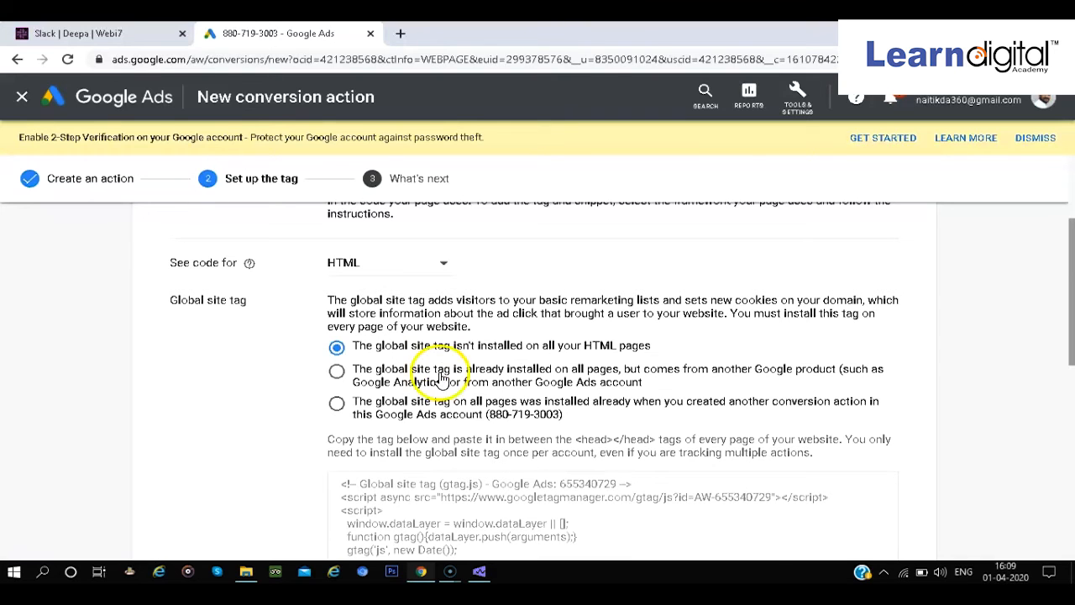
scroll(428, 426, "down", 2)
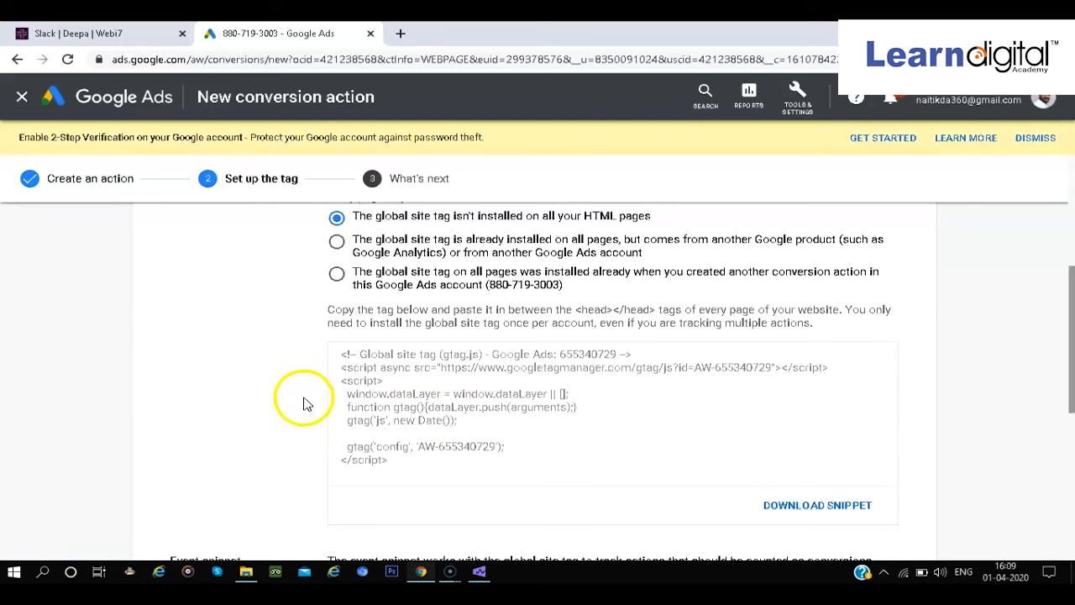
scroll(309, 372, "up", 1)
scroll(310, 373, "up", 3)
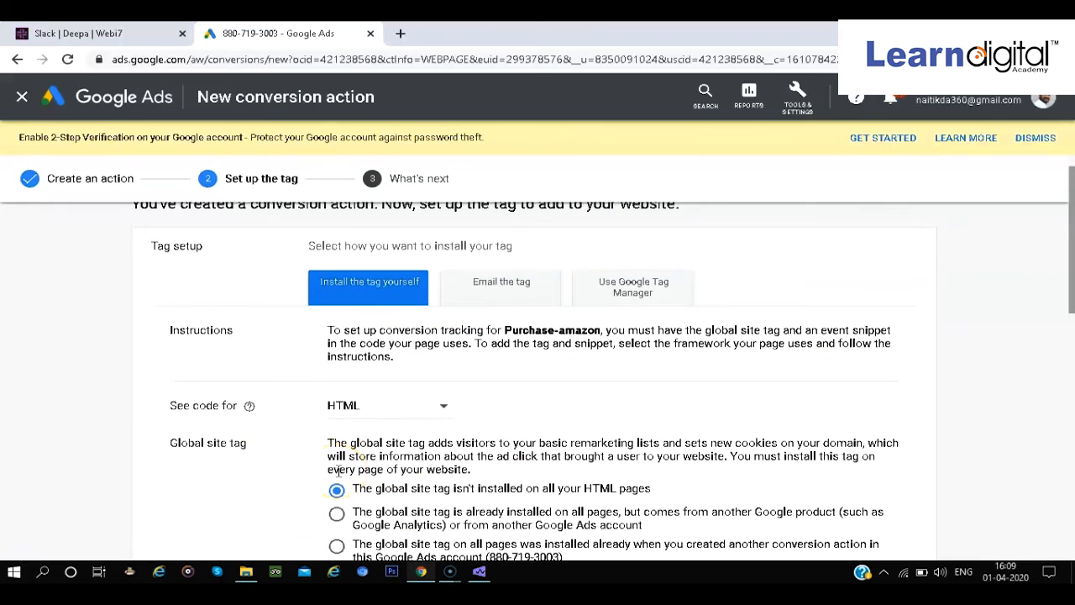
Read the event snippet section, comparing page load and click tracking and reviewing the Purchase-amazon snippet code
scroll(339, 471, "down", 6)
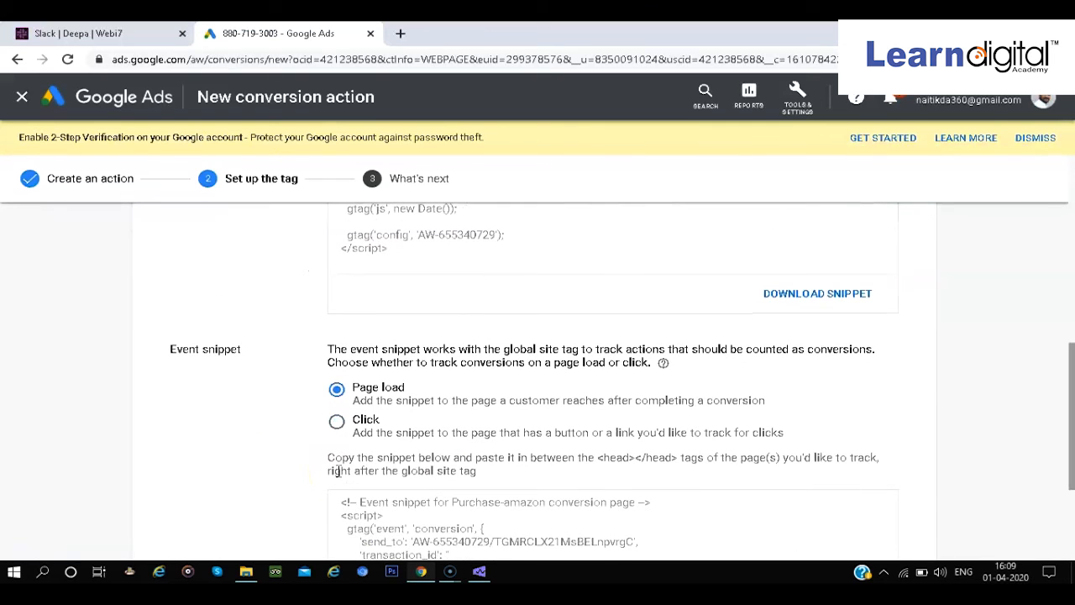
scroll(436, 378, "down", 1)
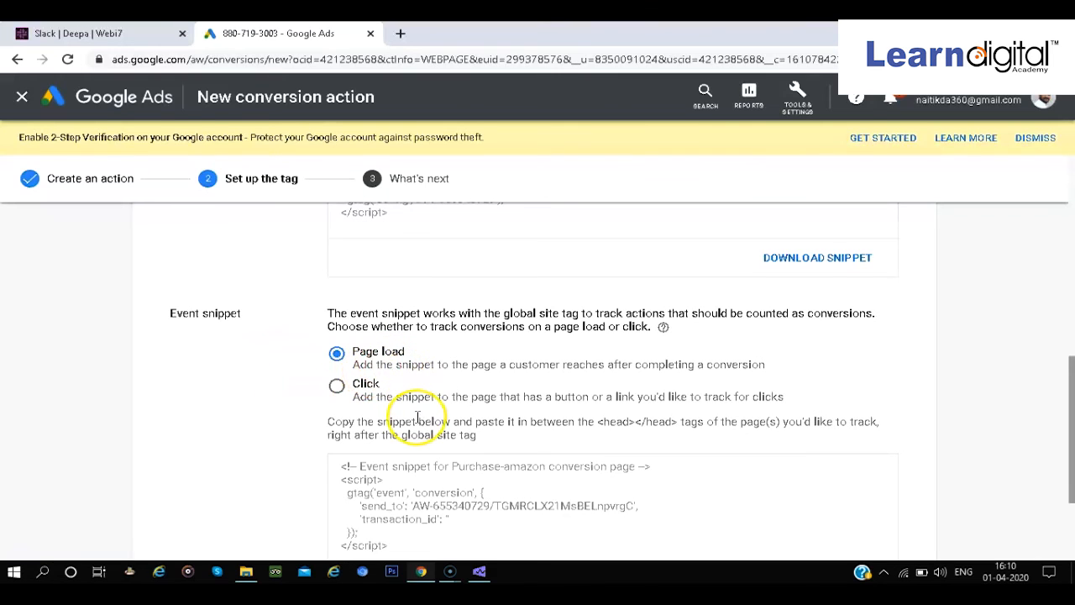
scroll(417, 418, "down", 1)
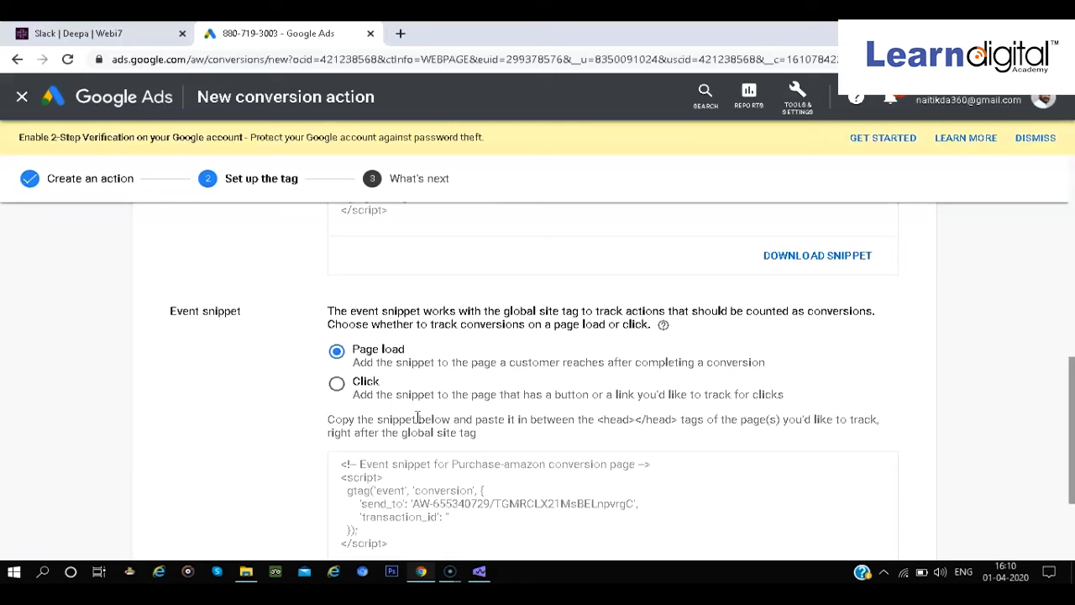
scroll(417, 417, "down", 1)
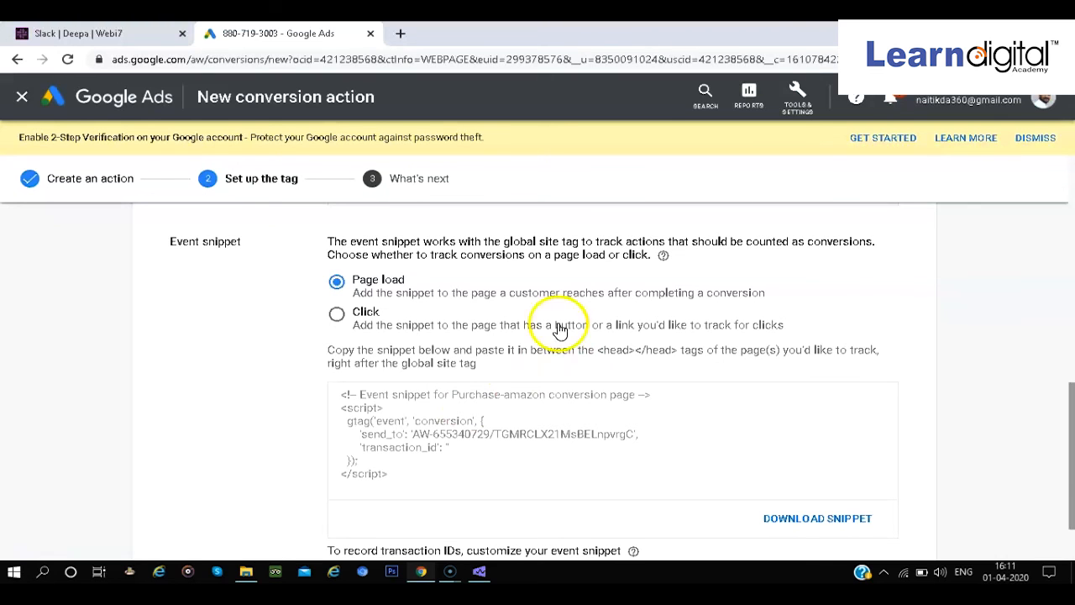
Finish the tag setup through to the conversion actions list and check the tracking status of Purchase-amazon
scroll(453, 361, "up", 10)
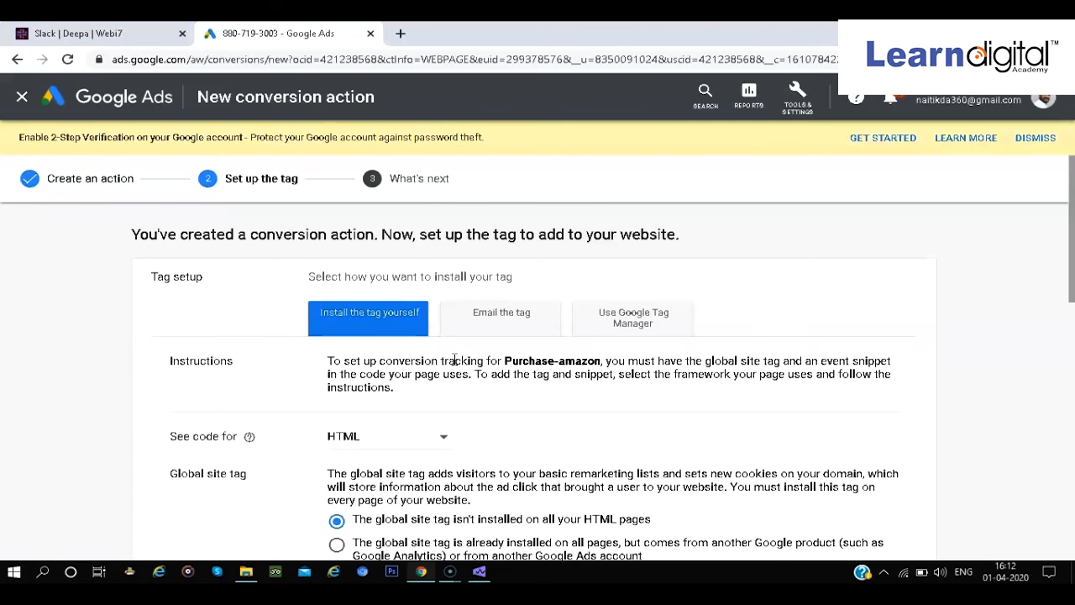
scroll(454, 360, "down", 10)
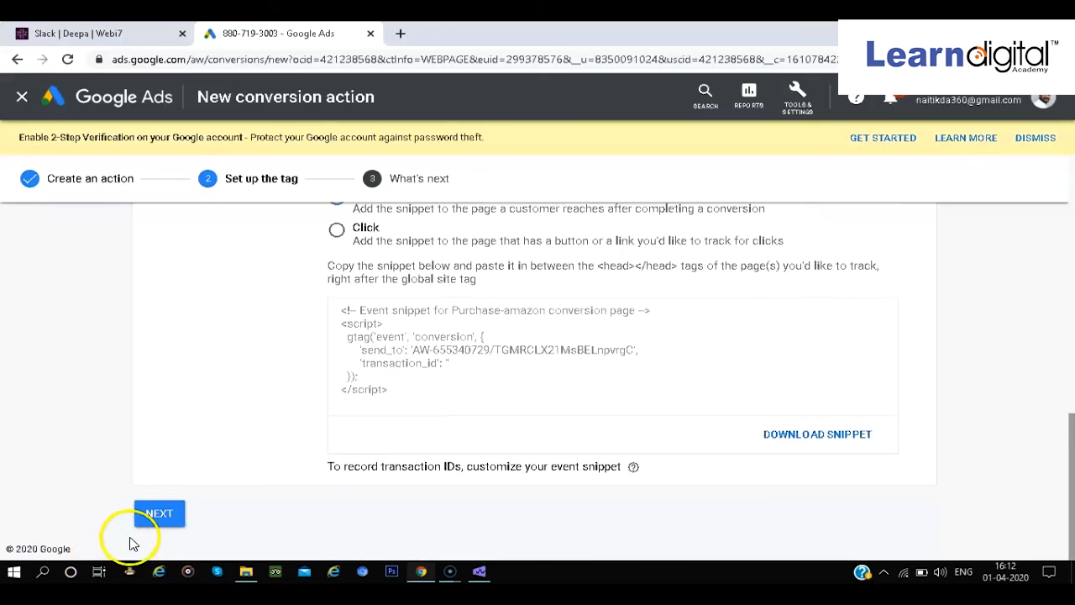
left_click(157, 511)
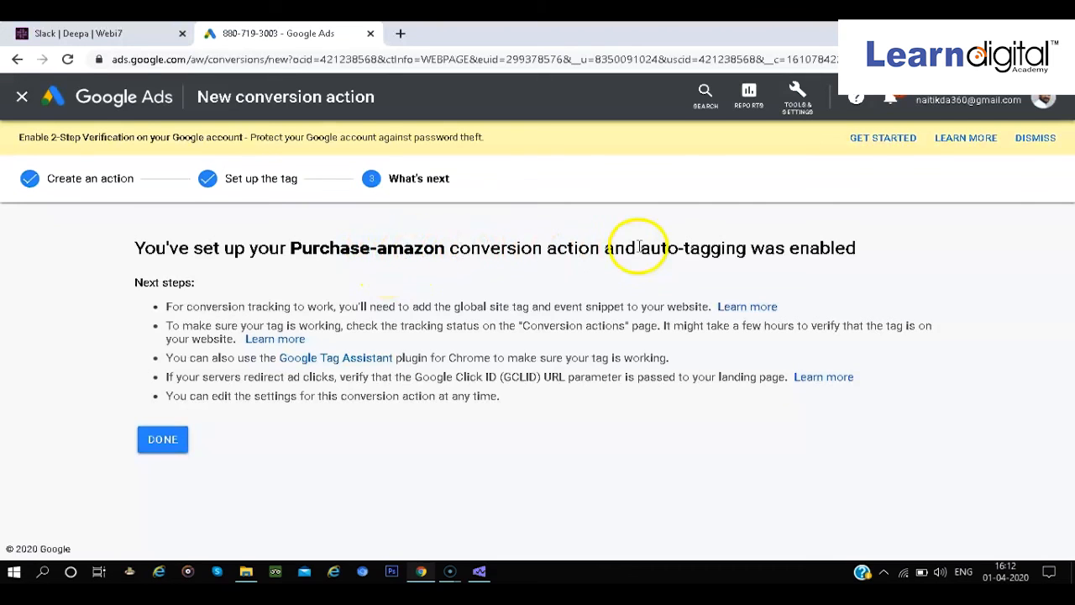
left_click(162, 451)
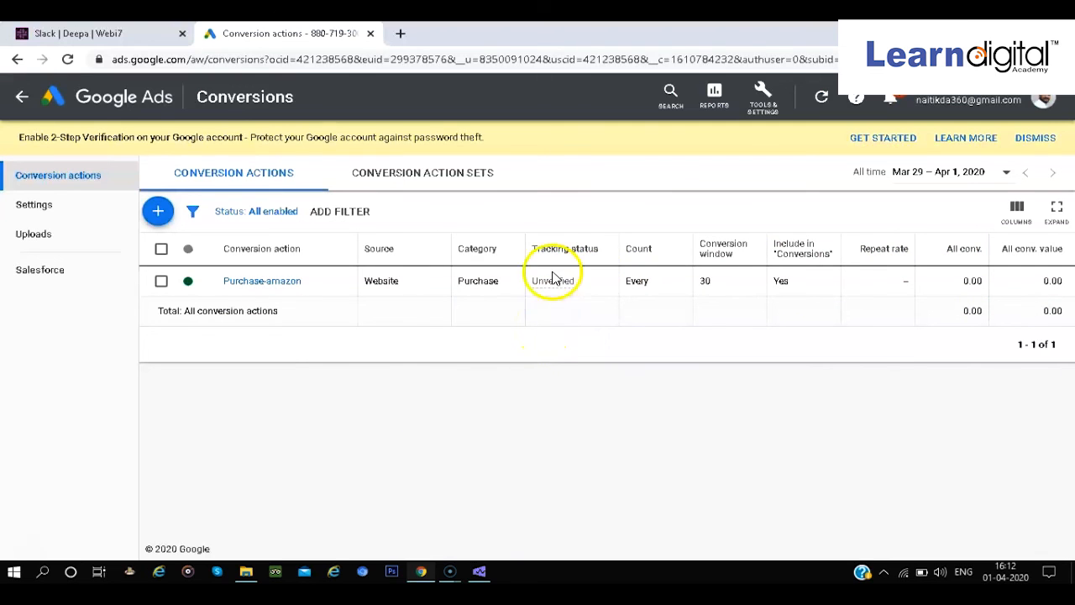
mouse_move(574, 287)
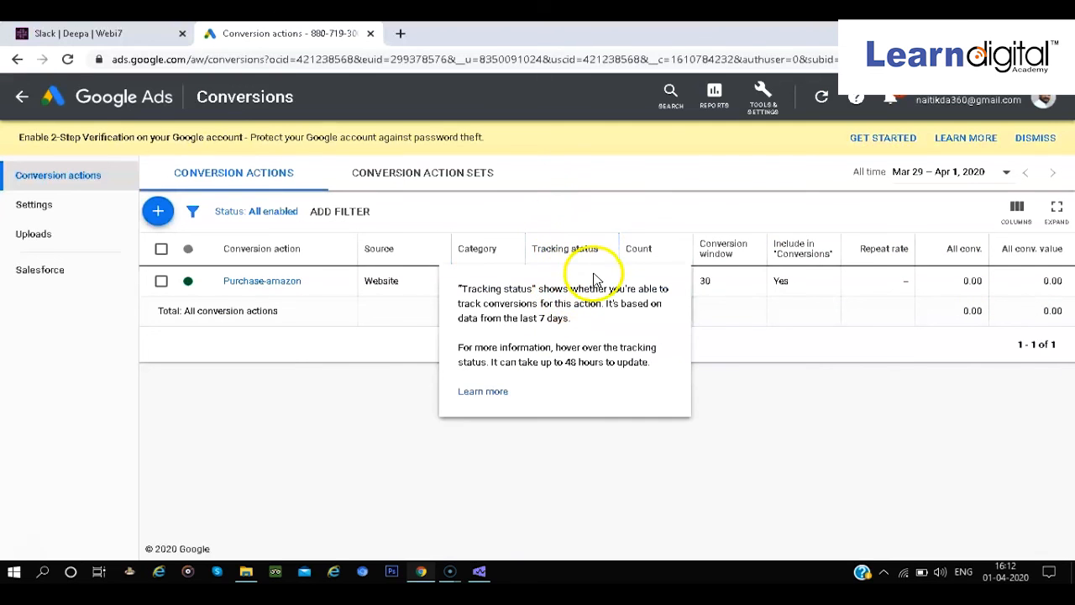